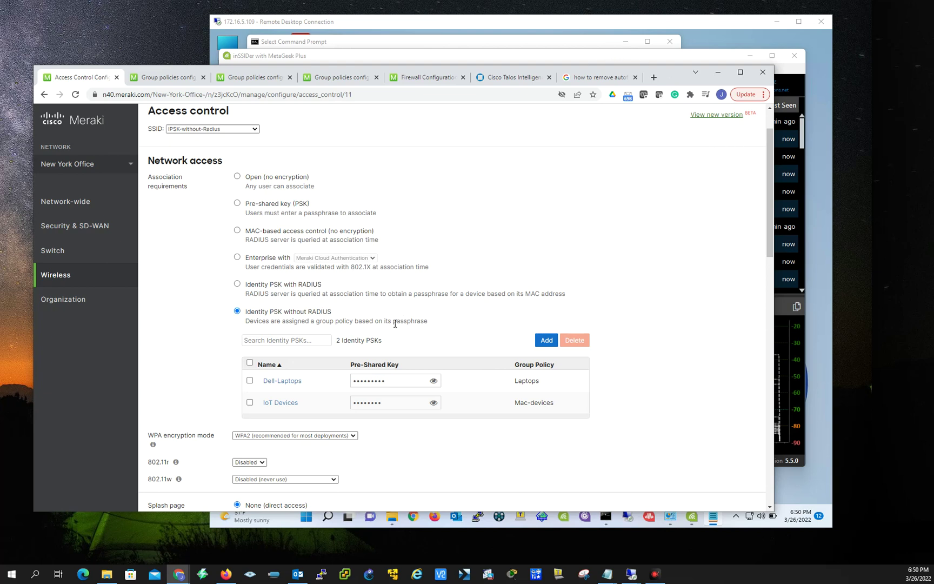
Bring up the Notepad notes on Identity PSK without RADIUS, covering the MR 27.1 and 802.11ac requirements.
{"action": "left_click", "coordinate": [636, 59]}
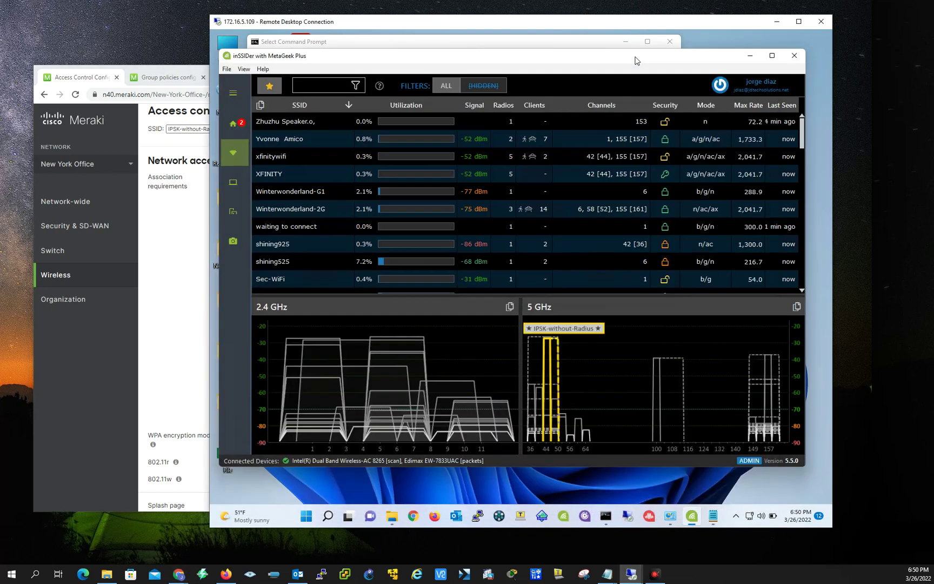
{"action": "left_click", "coordinate": [711, 518]}
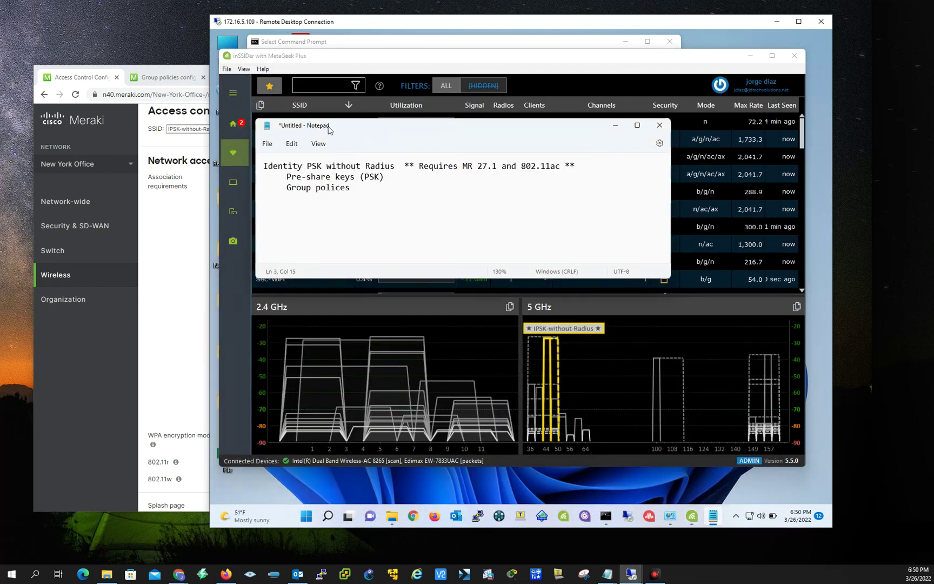
{"action": "mouse_move", "coordinate": [326, 128]}
{"action": "left_mouse_down"}
{"action": "mouse_move", "coordinate": [335, 129]}
{"action": "mouse_move", "coordinate": [323, 127]}
{"action": "left_mouse_up"}
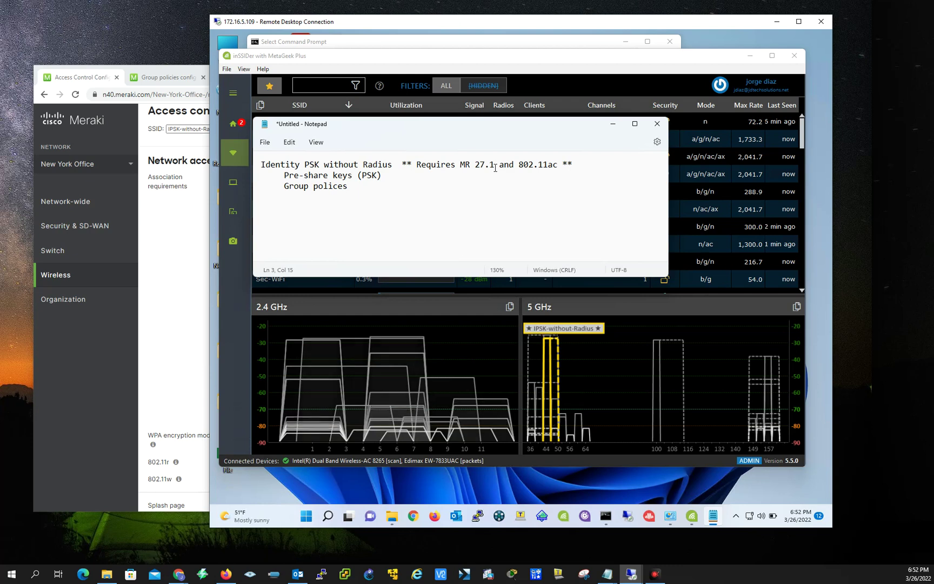
Return to the Meraki access control page listing the Dell-Laptops and IoT Devices PSKs.
{"action": "left_click", "coordinate": [150, 377]}
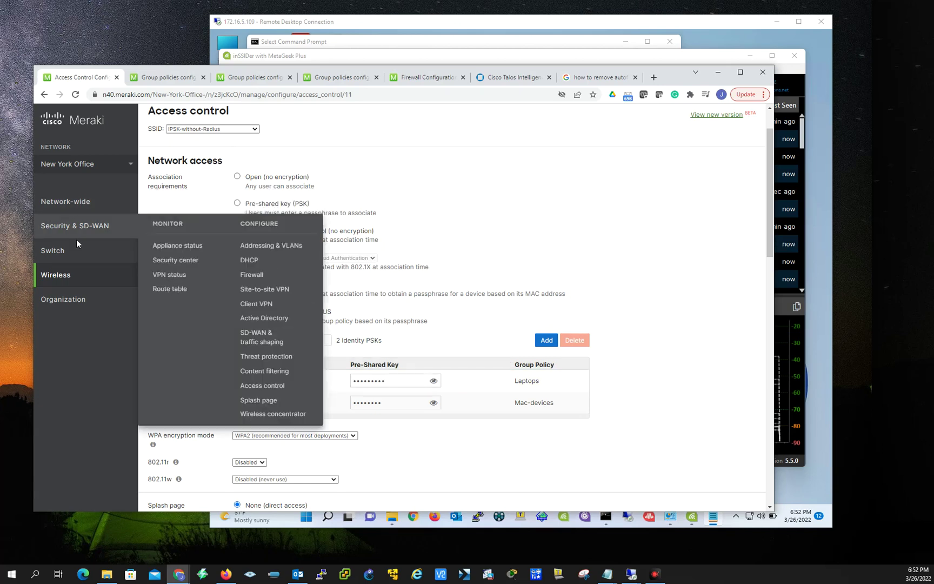
{"action": "mouse_move", "coordinate": [75, 299]}
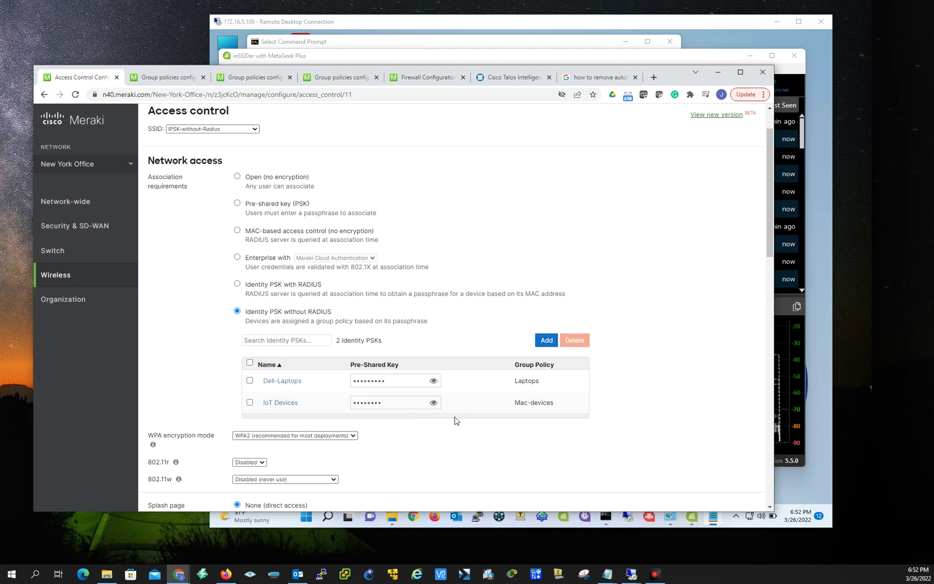
Add a new Identity PSK named Warehouse, leaving its passphrase blank.
{"action": "left_click", "coordinate": [547, 340]}
{"action": "left_click", "coordinate": [389, 167]}
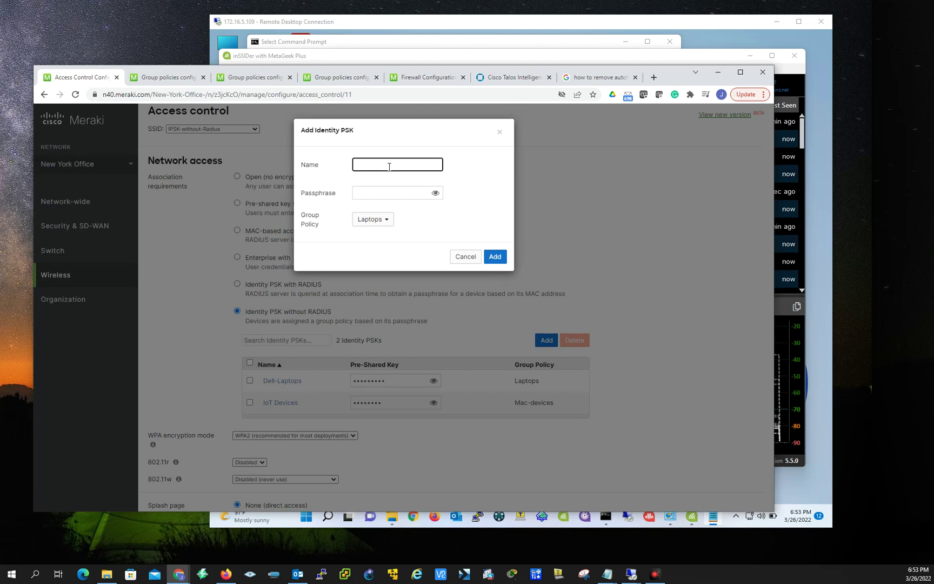
{"action": "type", "text": "Warehouse"}
{"action": "left_click", "coordinate": [377, 195]}
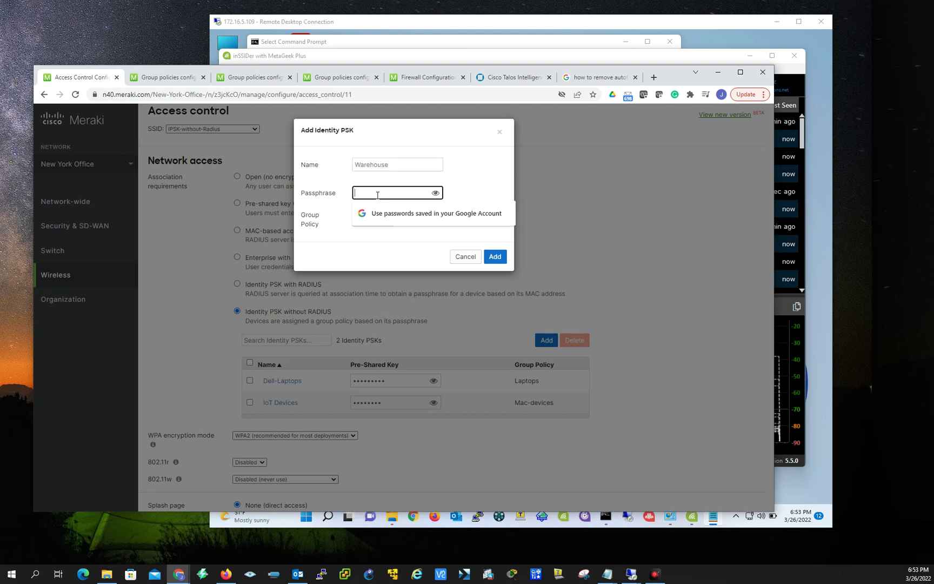
{"action": "left_click", "coordinate": [492, 168]}
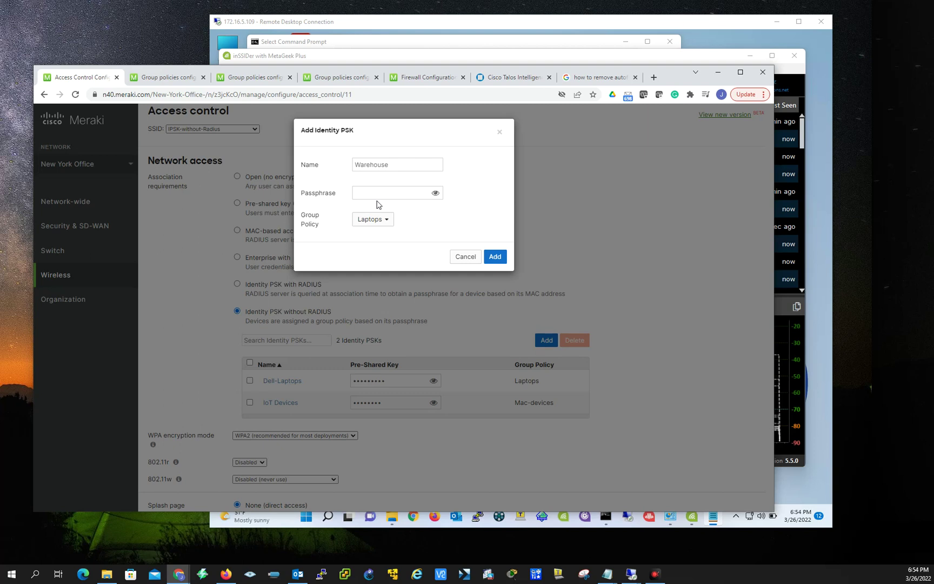
Enter and verify the Warehouse PSK's passphrase, then assign it the Guest- Policy group policy.
{"action": "left_click", "coordinate": [380, 194]}
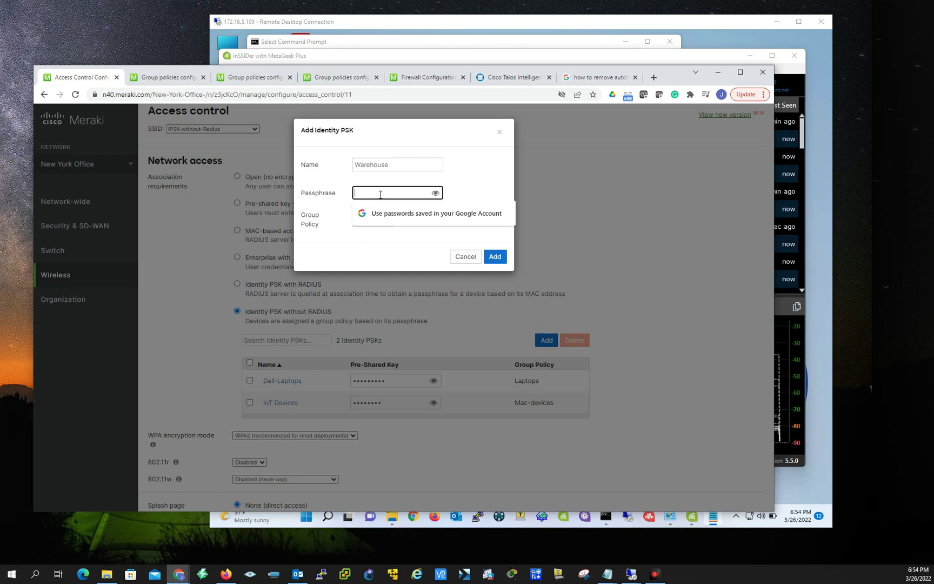
{"action": "type", "text": "••••••••"}
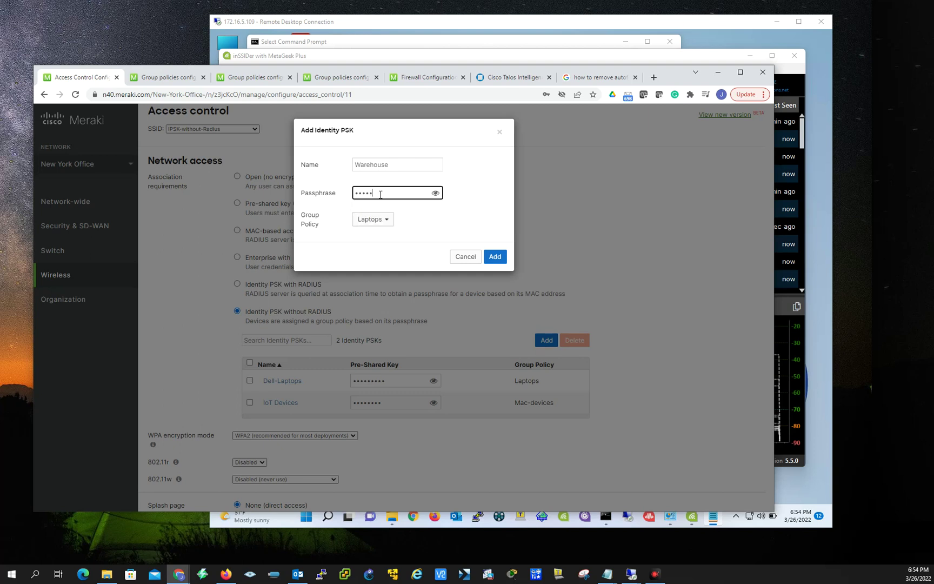
{"action": "type", "text": "•••"}
{"action": "left_click", "coordinate": [435, 193]}
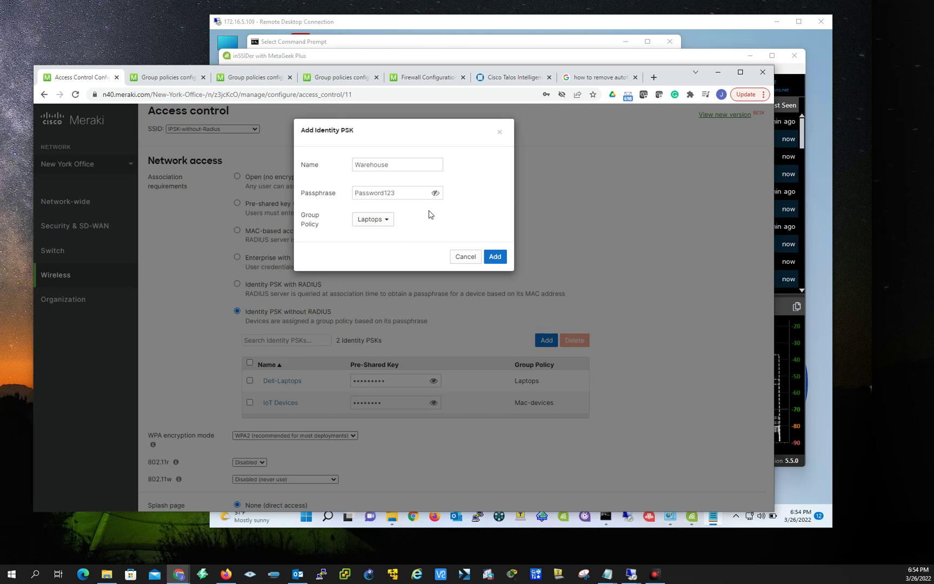
{"action": "left_click", "coordinate": [435, 193]}
{"action": "left_click", "coordinate": [387, 223]}
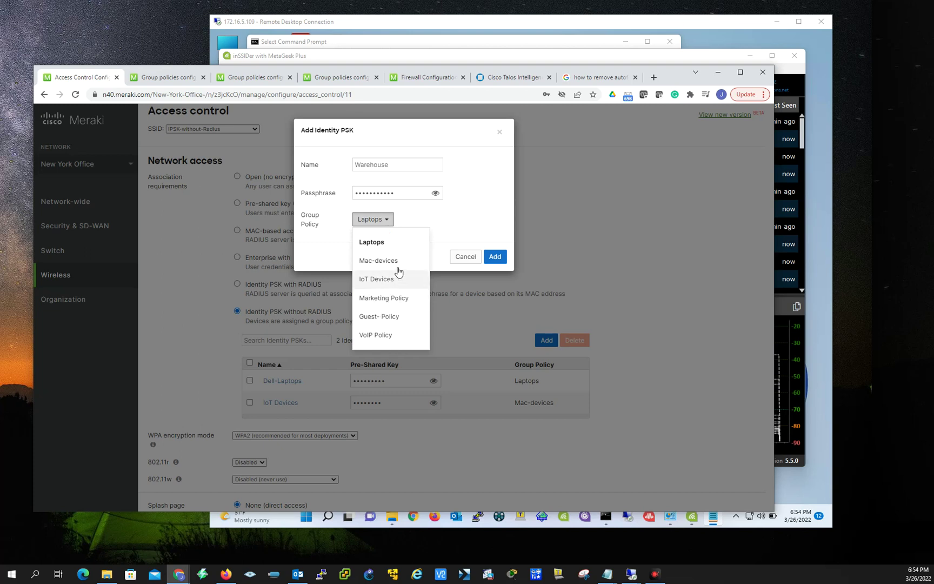
{"action": "left_click", "coordinate": [380, 318]}
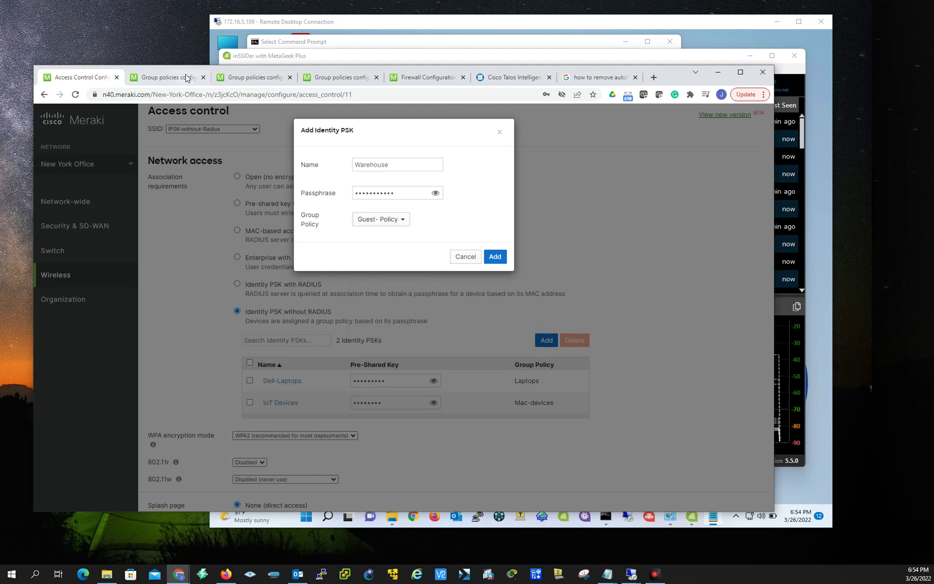
Create and save a new group policy named Warehouse, then go back to Access control.
{"action": "left_click", "coordinate": [173, 84]}
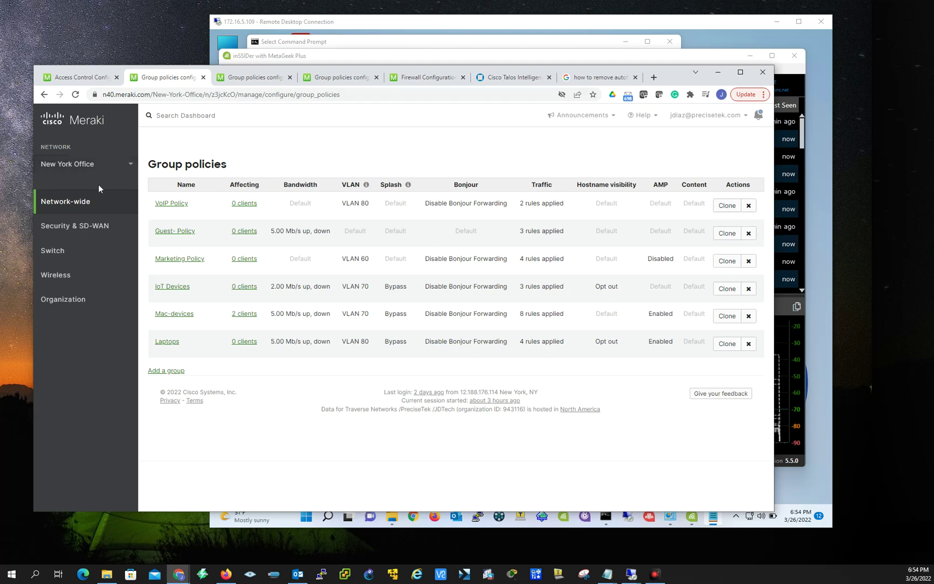
{"action": "mouse_move", "coordinate": [88, 203]}
{"action": "left_click", "coordinate": [176, 372]}
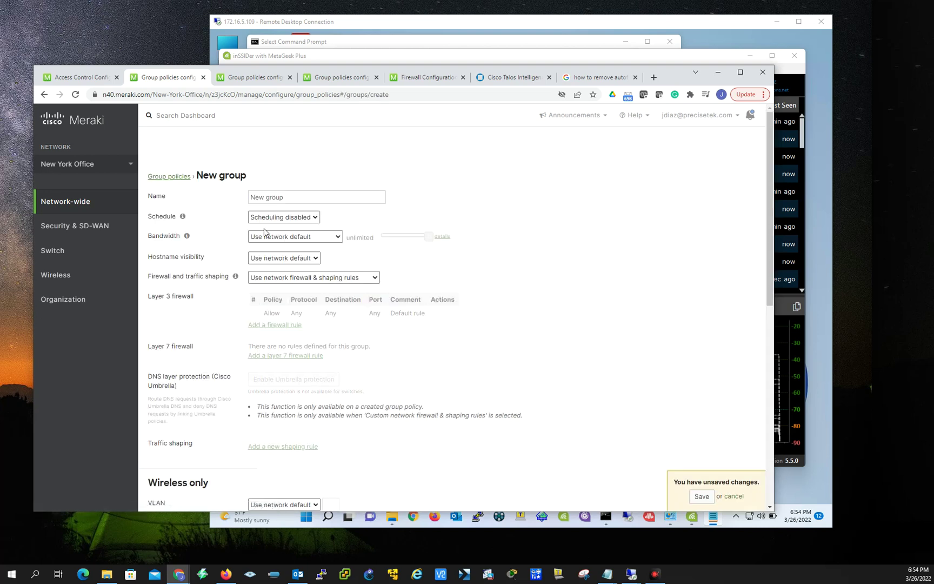
{"action": "triple_click", "coordinate": [292, 197]}
{"action": "type", "text": "Warehouser"}
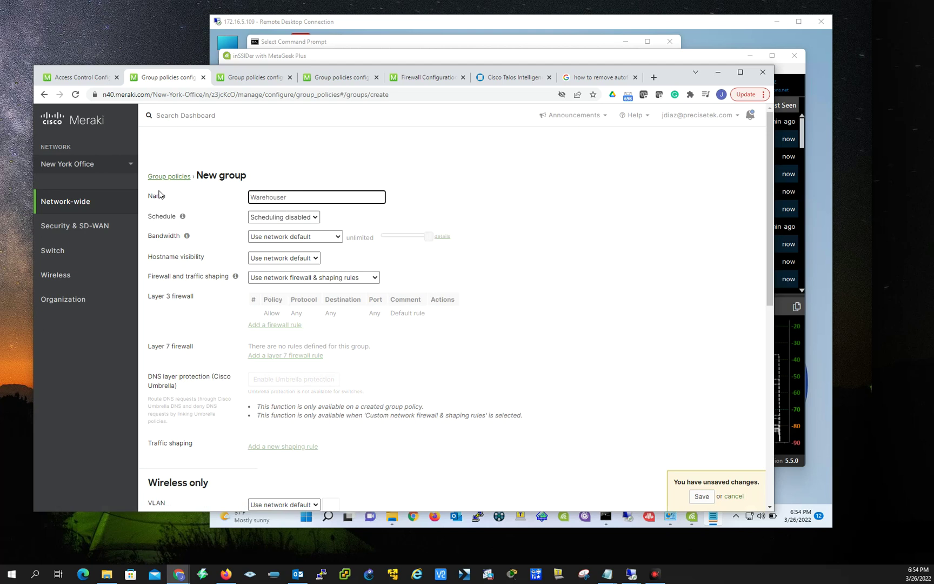
{"action": "key", "text": "BackSpace"}
{"action": "scroll", "coordinate": [506, 428], "scroll_direction": "down", "scroll_amount": 5}
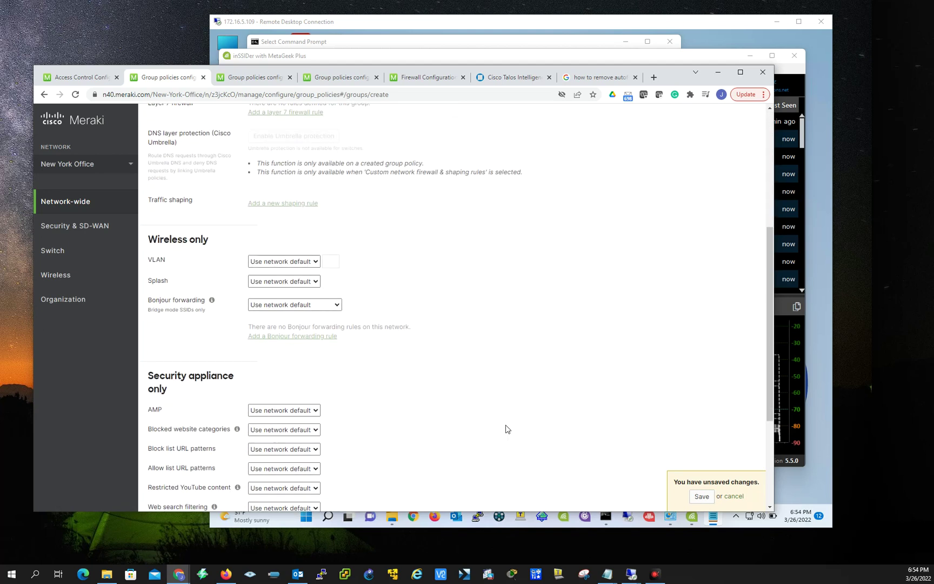
{"action": "left_click", "coordinate": [701, 496]}
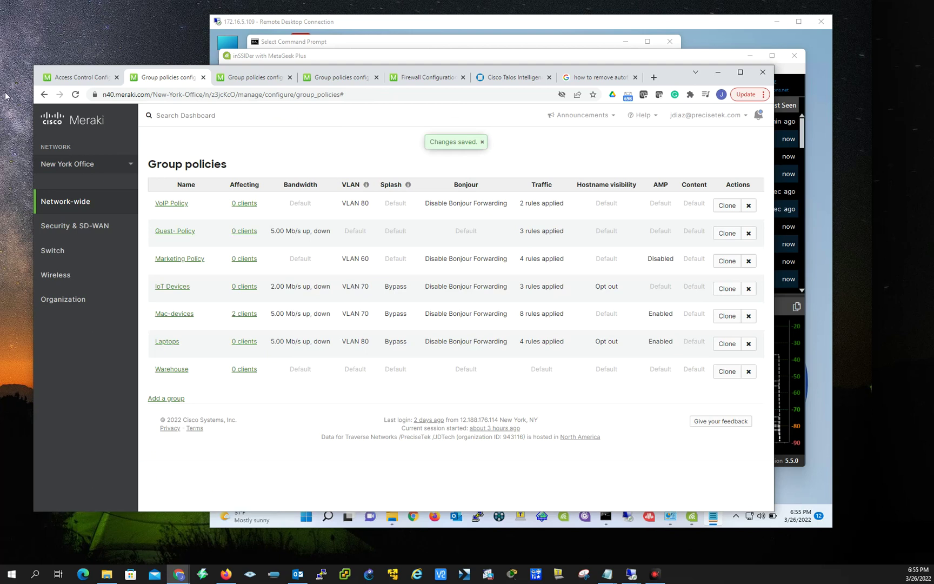
{"action": "left_click", "coordinate": [74, 79]}
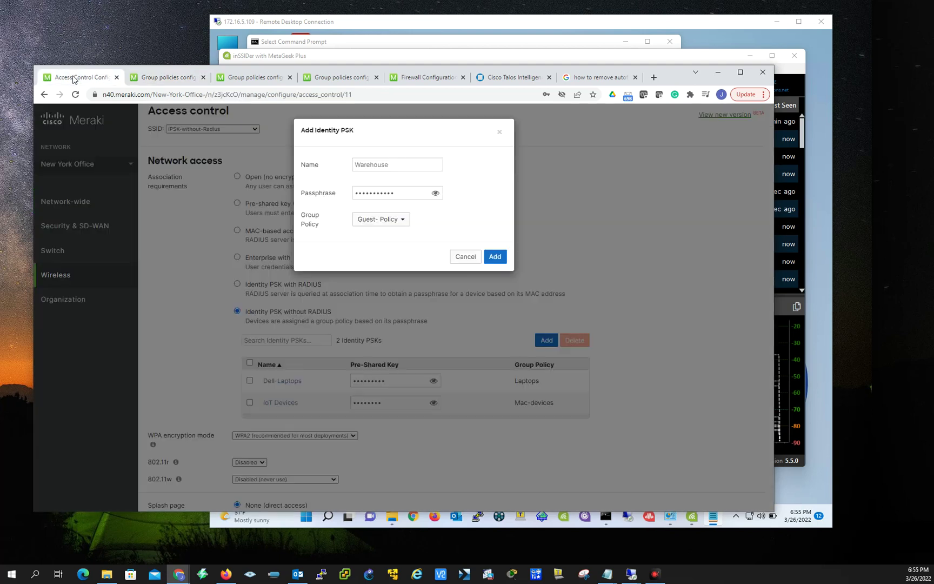
Discard the PSK form, then re-enter Warehouse with a passphrase and check its group policy options.
{"action": "left_click", "coordinate": [466, 257]}
{"action": "left_click", "coordinate": [547, 340]}
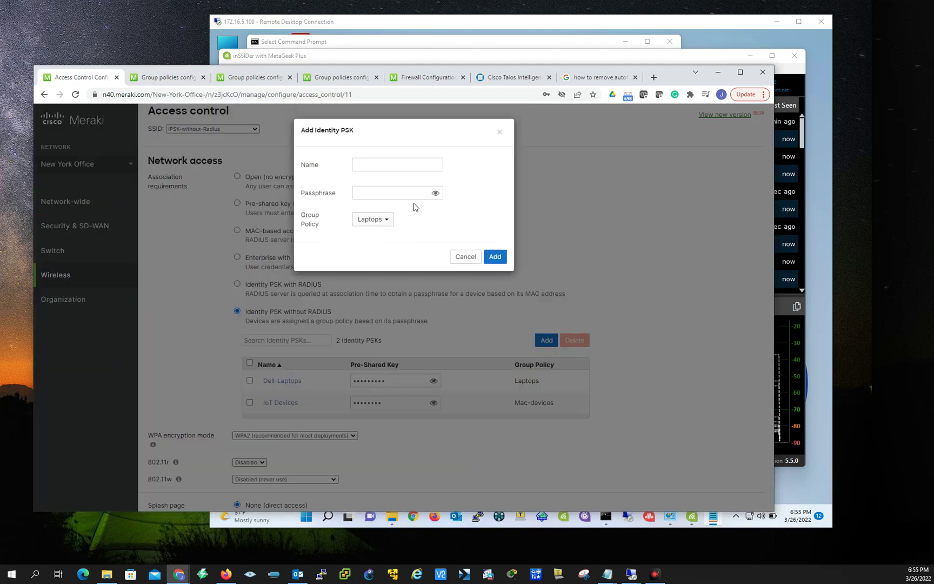
{"action": "left_click", "coordinate": [377, 162]}
{"action": "type", "text": "Warehouse"}
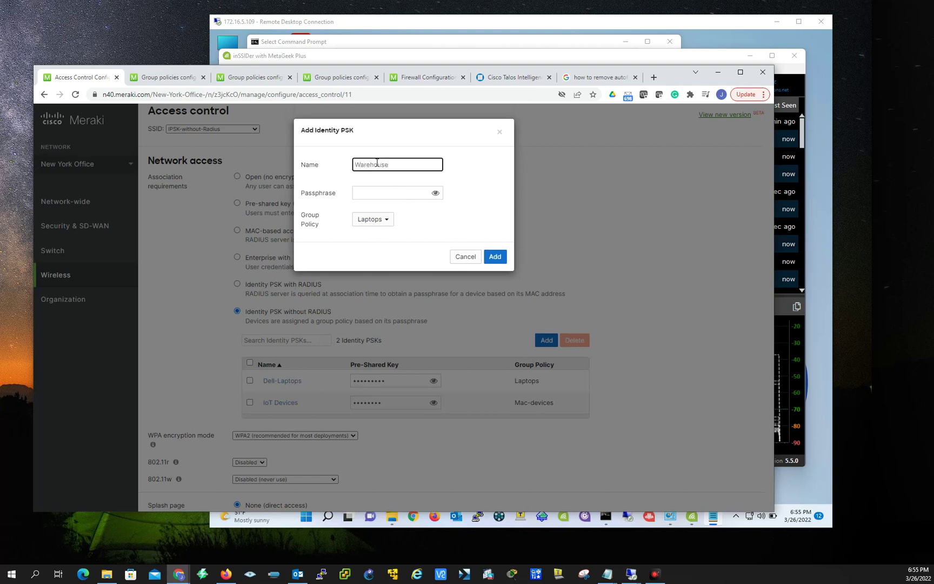
{"action": "left_click", "coordinate": [372, 191]}
{"action": "left_click", "coordinate": [385, 220]}
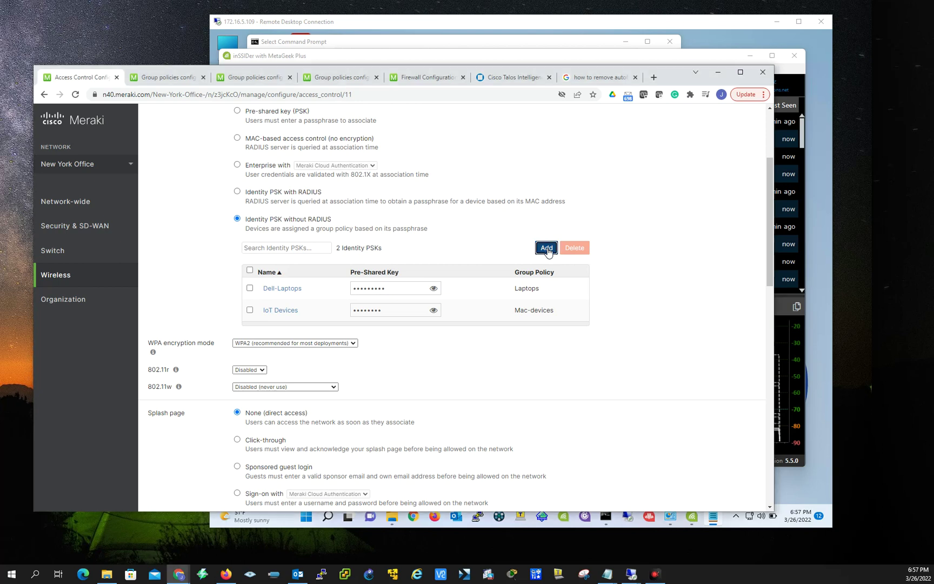
Add the Warehouse Identity PSK with its passphrase and the Warehouse group policy.
{"action": "left_click", "coordinate": [546, 248]}
{"action": "left_click", "coordinate": [385, 161]}
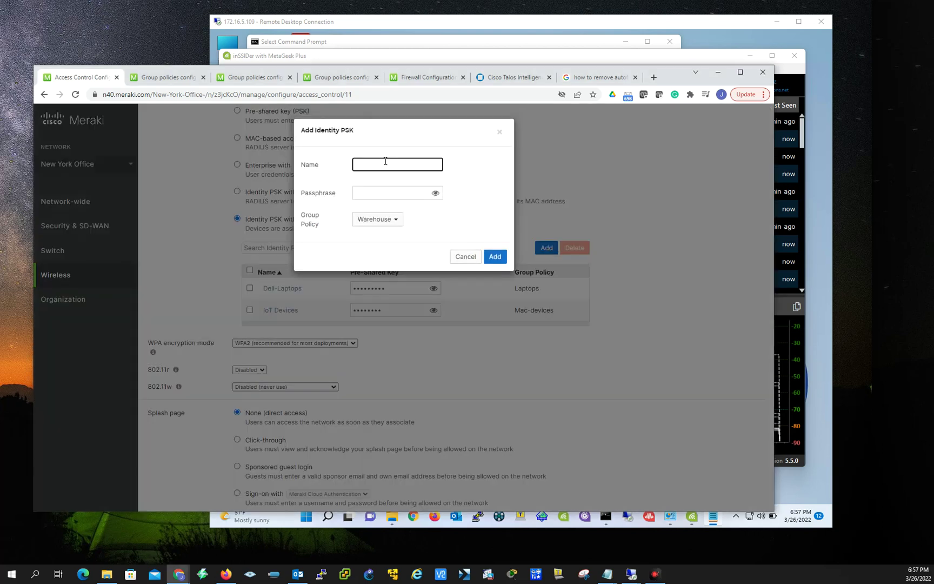
{"action": "type", "text": "Warehouser"}
{"action": "key", "text": "Tab"}
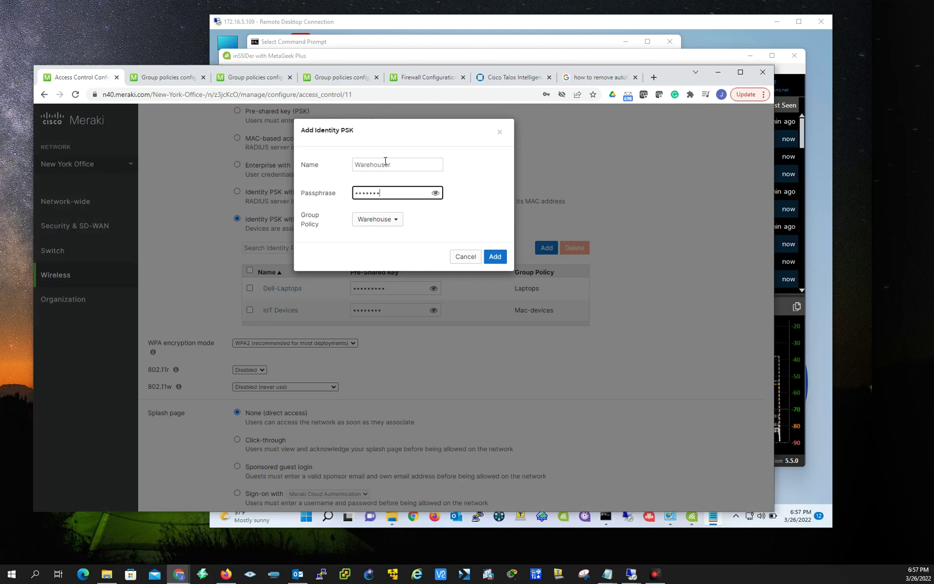
{"action": "double_click", "coordinate": [400, 164]}
{"action": "left_click", "coordinate": [401, 163]}
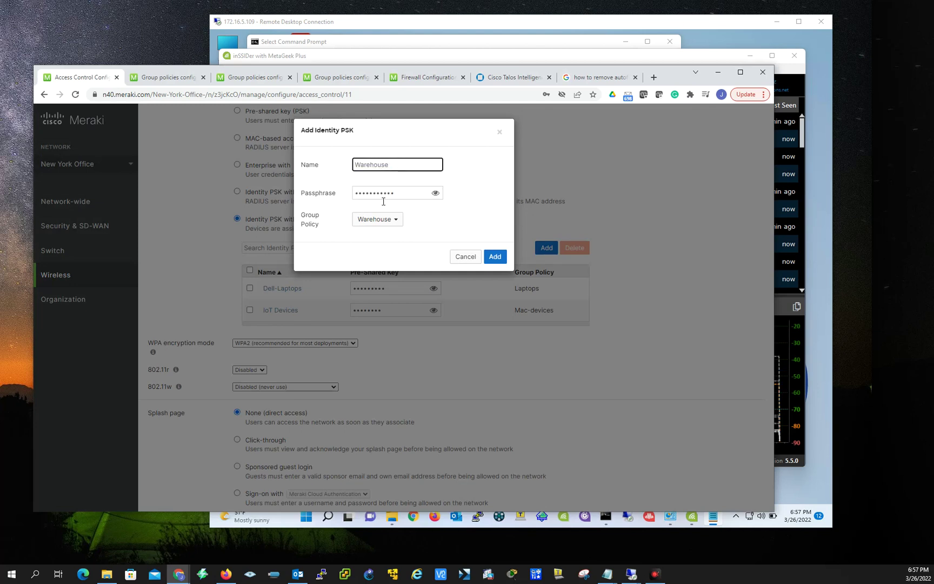
{"action": "left_click", "coordinate": [435, 192]}
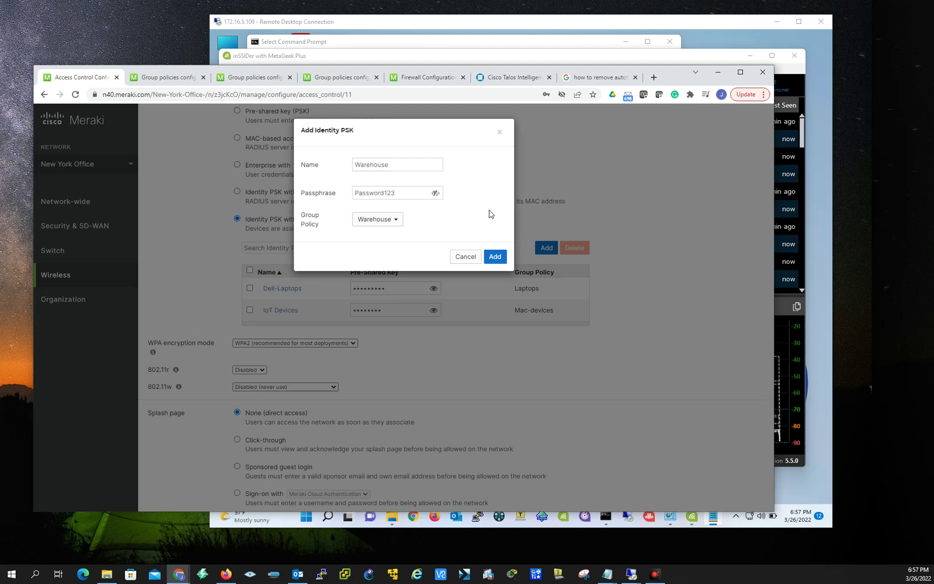
{"action": "left_click", "coordinate": [394, 220]}
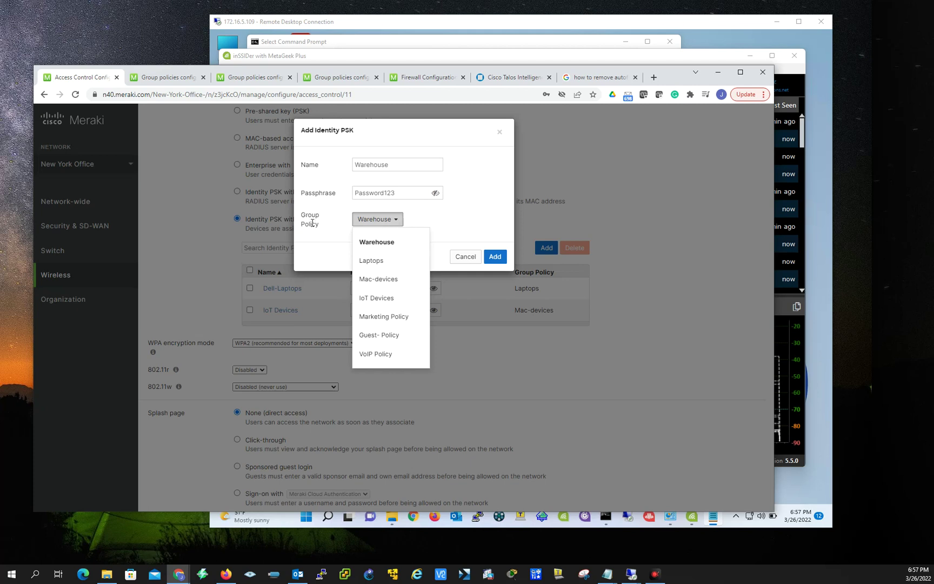
{"action": "left_click", "coordinate": [503, 248]}
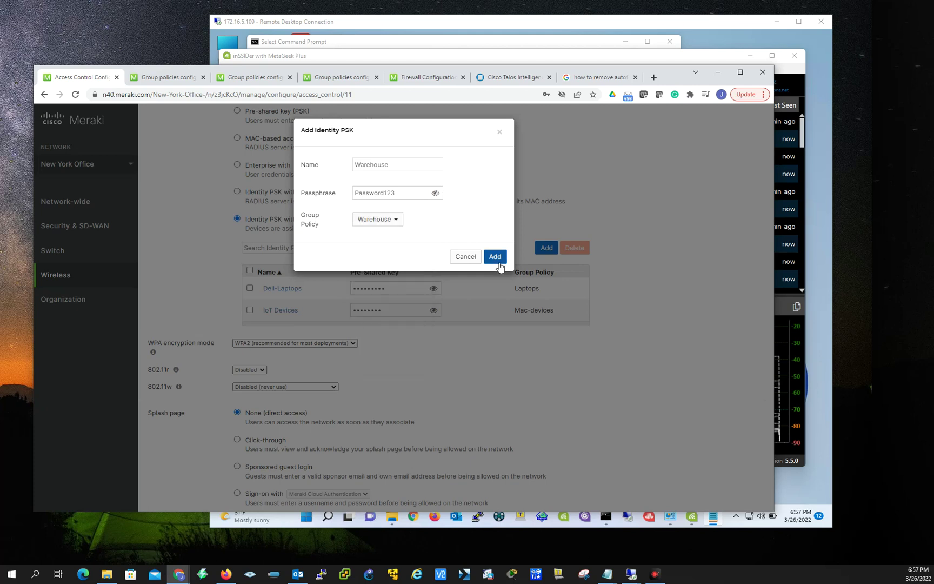
{"action": "left_click", "coordinate": [497, 256]}
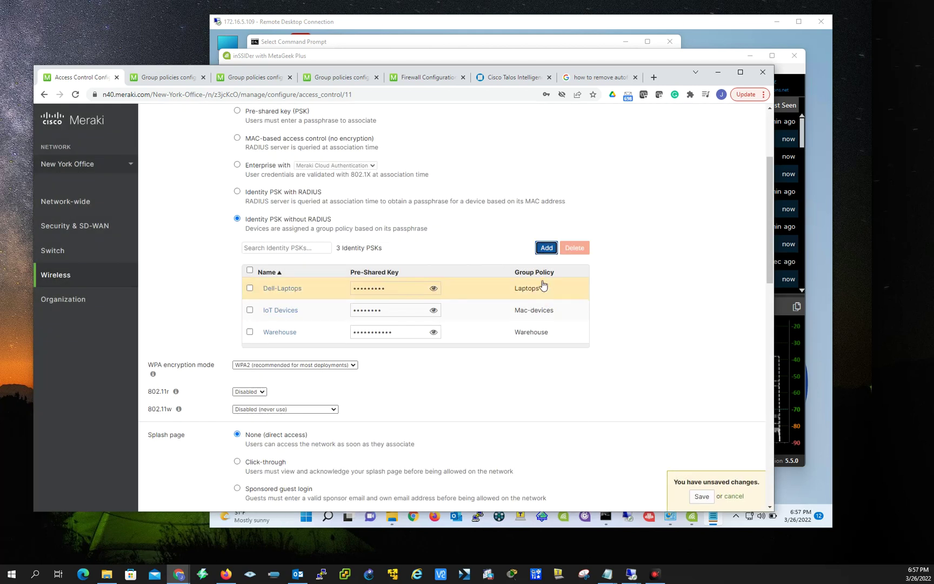
Save the access control changes and decline the browser's password-saving offer.
{"action": "left_click", "coordinate": [701, 496]}
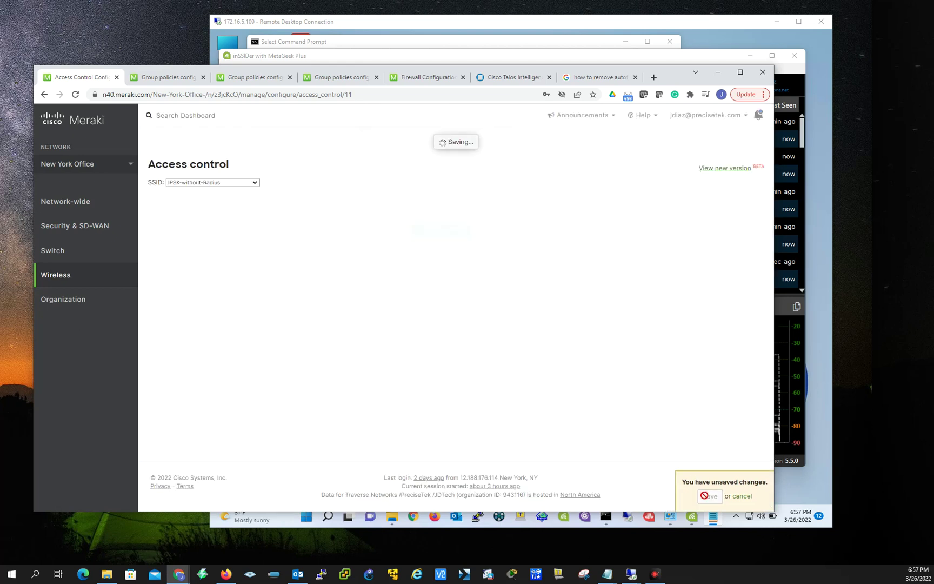
{"action": "left_click", "coordinate": [490, 234]}
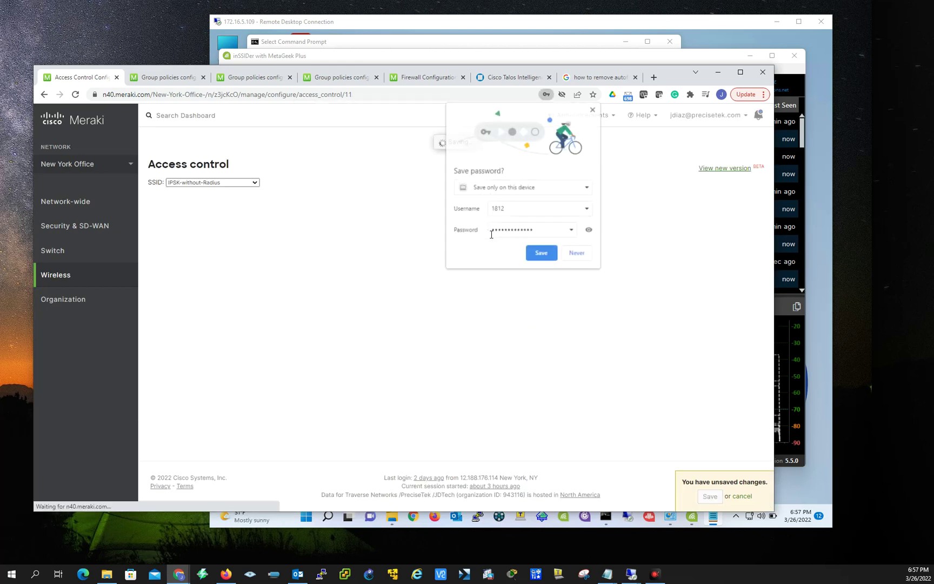
{"action": "left_click", "coordinate": [576, 252]}
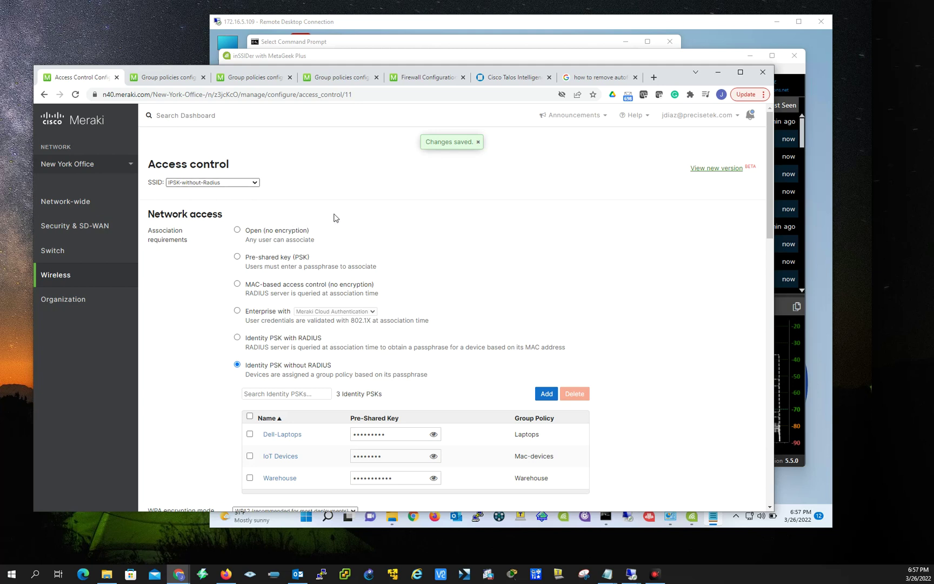
{"action": "scroll", "coordinate": [596, 366], "scroll_direction": "down", "scroll_amount": 1}
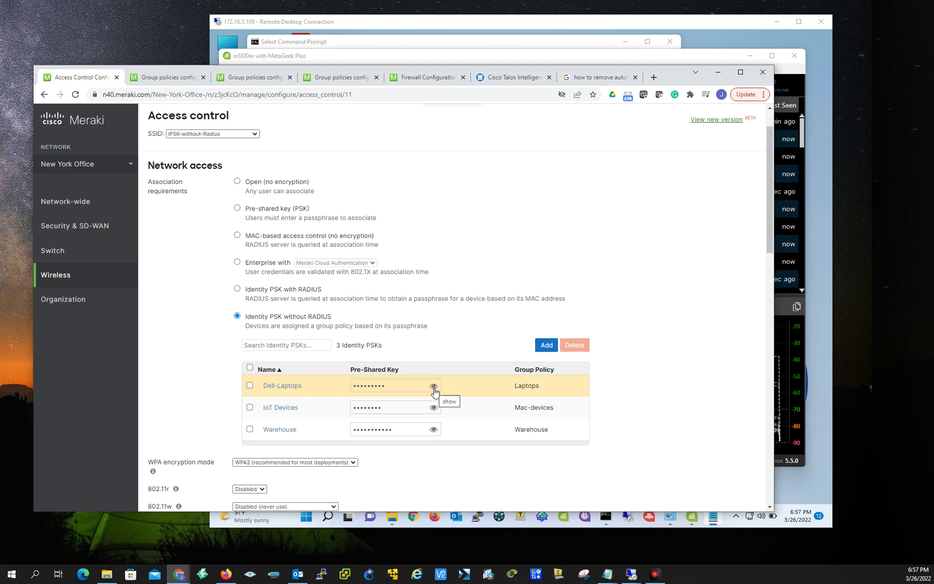
Cancel the Dell-Laptops edit, then unmask the Dell-Laptops, IoT Devices and Warehouse pre-shared keys.
{"action": "left_click", "coordinate": [296, 384]}
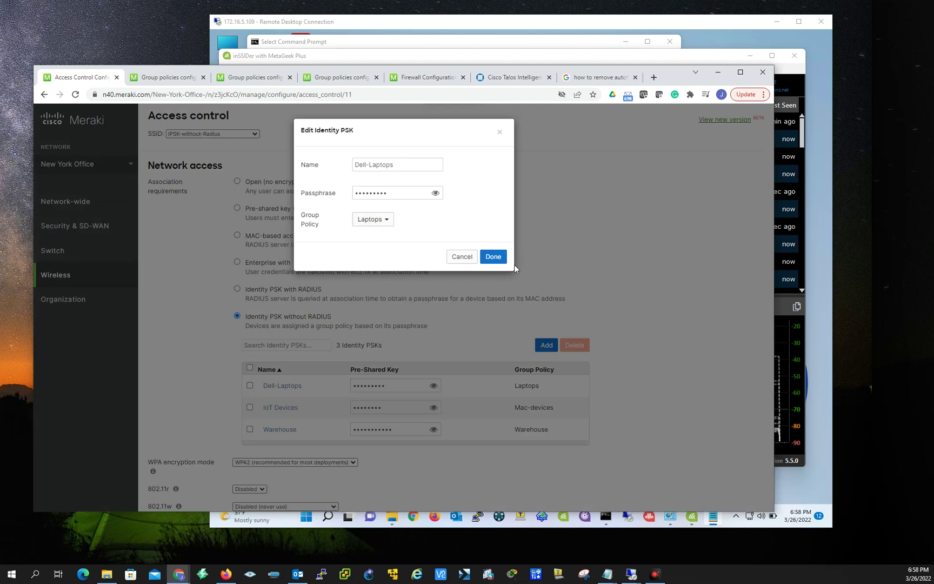
{"action": "left_click", "coordinate": [462, 257]}
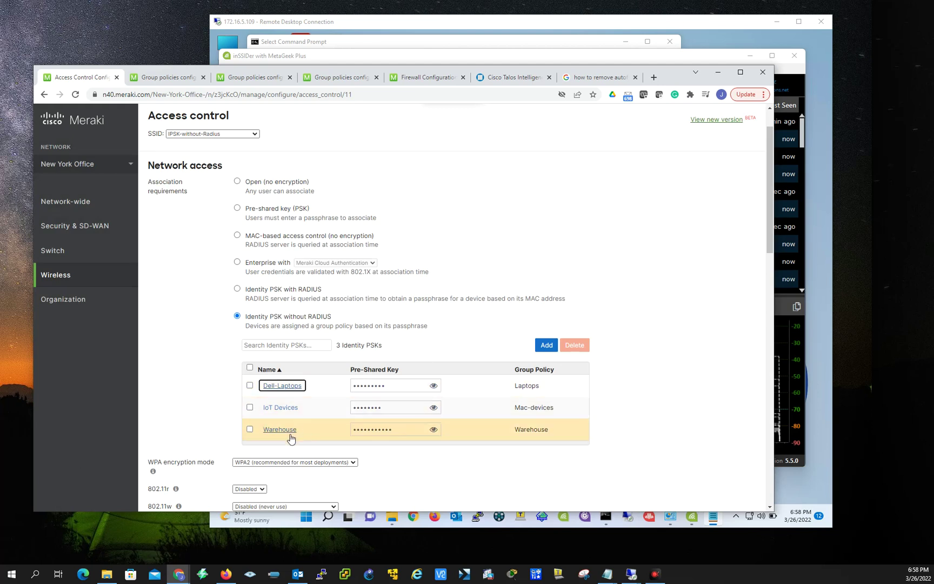
{"action": "left_click", "coordinate": [433, 386]}
{"action": "left_click", "coordinate": [433, 408]}
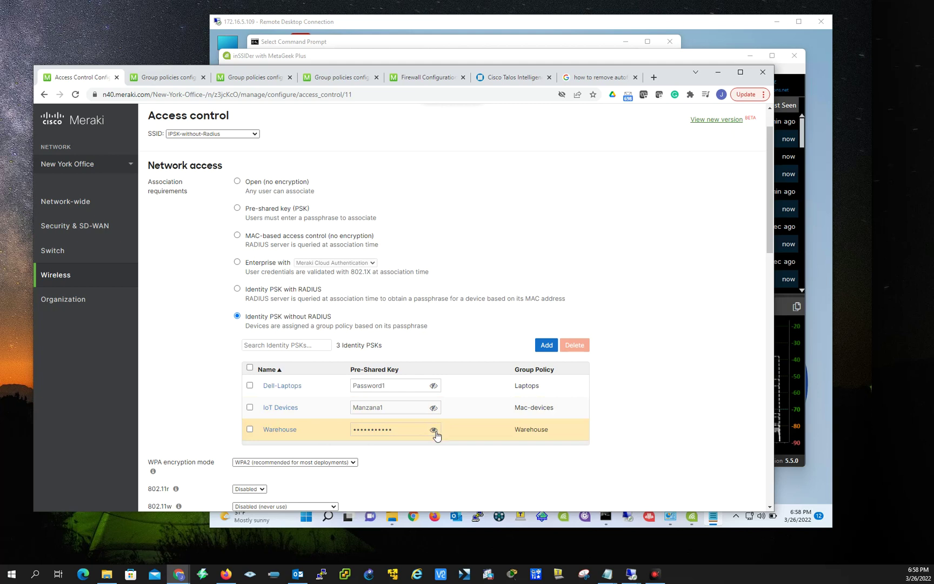
{"action": "left_click", "coordinate": [433, 430]}
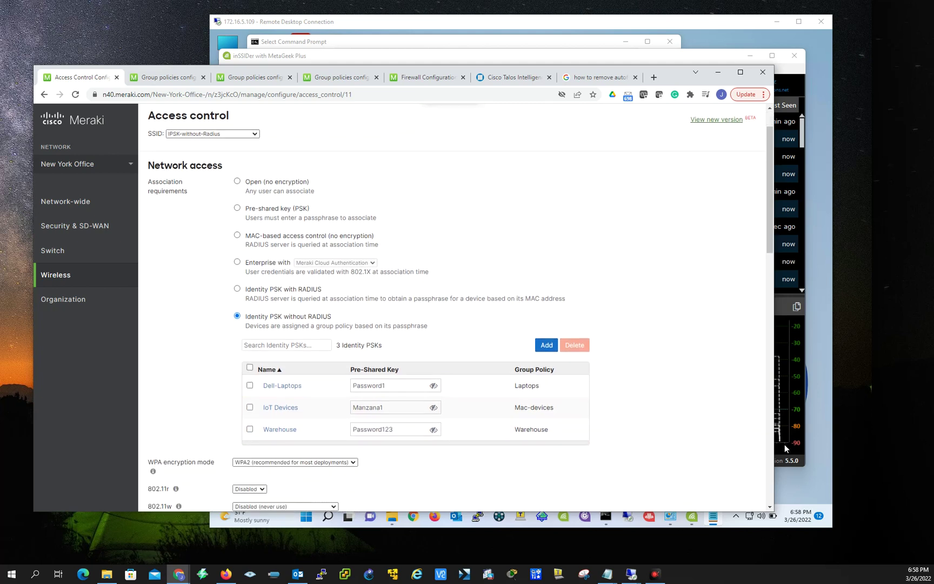
Check the BUILT-IN WIFI adapter's connection status and address details in Network Connections.
{"action": "left_click", "coordinate": [801, 475]}
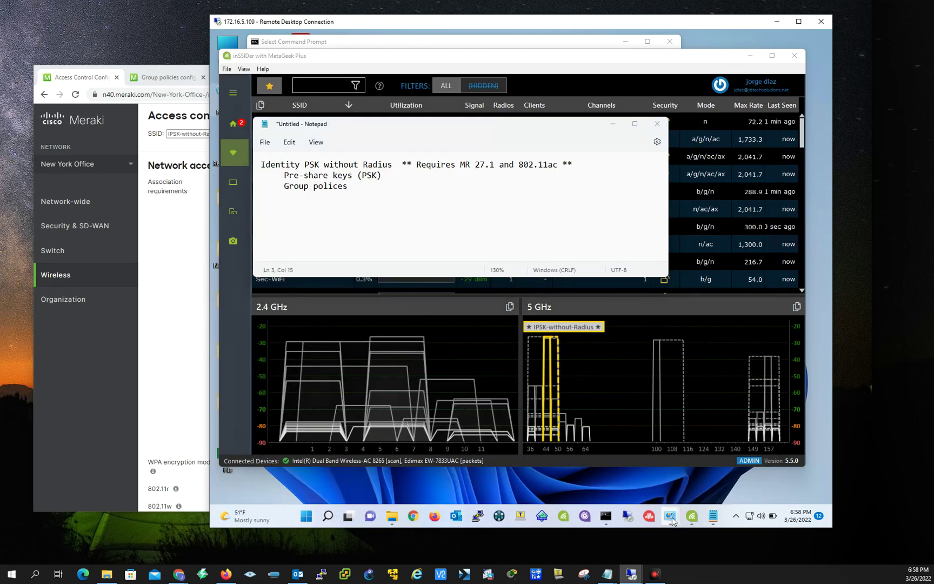
{"action": "mouse_move", "coordinate": [670, 515]}
{"action": "left_click", "coordinate": [717, 471]}
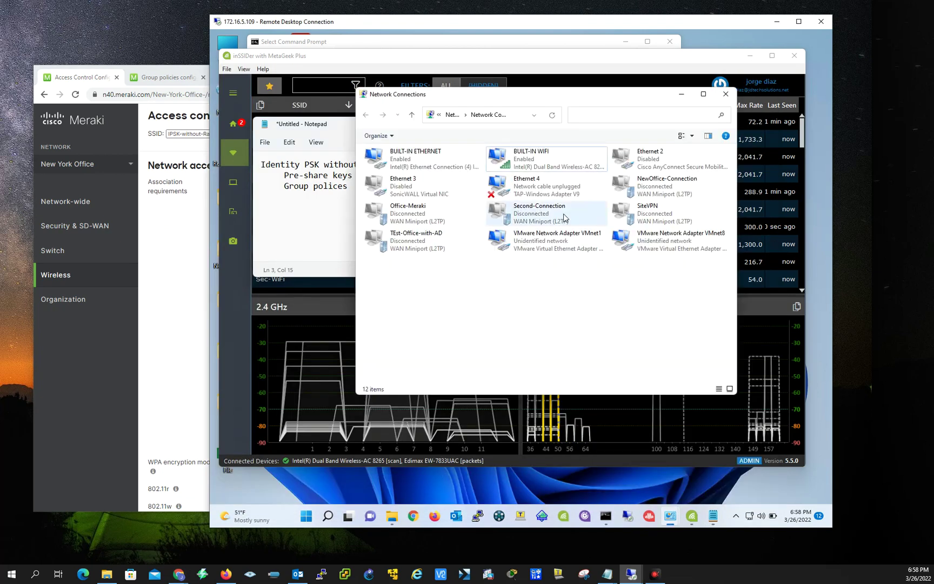
{"action": "right_click", "coordinate": [525, 165]}
{"action": "left_click", "coordinate": [560, 190]}
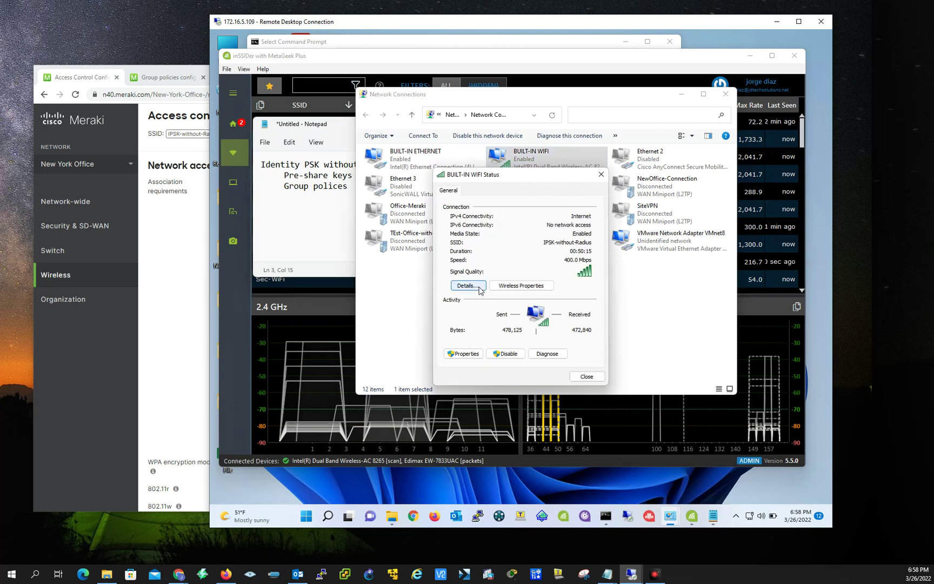
{"action": "left_click", "coordinate": [474, 286]}
{"action": "left_click", "coordinate": [604, 190]}
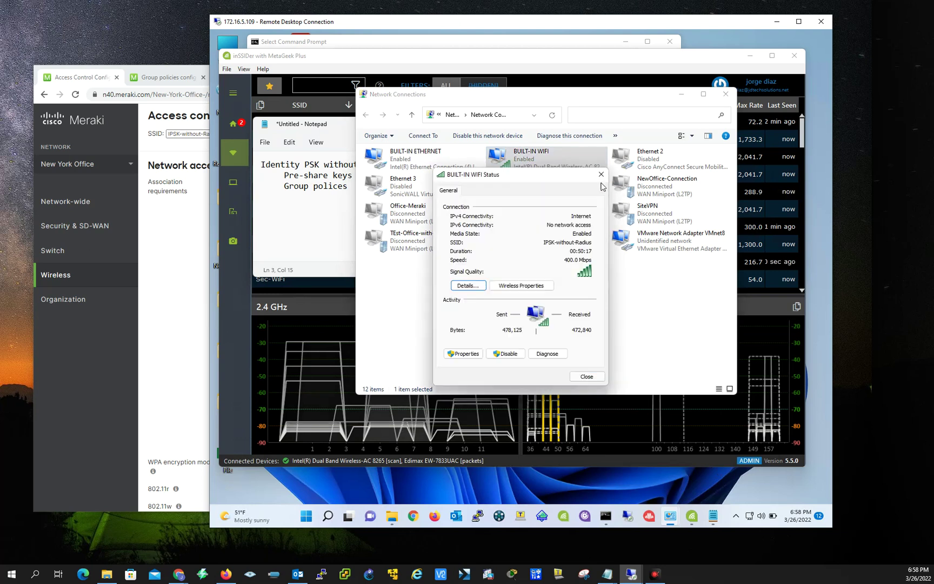
{"action": "left_click", "coordinate": [586, 377]}
Disconnect the BUILT-IN WIFI adapter from the IPSK-without-Radius network.
{"action": "right_click", "coordinate": [516, 153]}
{"action": "left_click", "coordinate": [547, 171]}
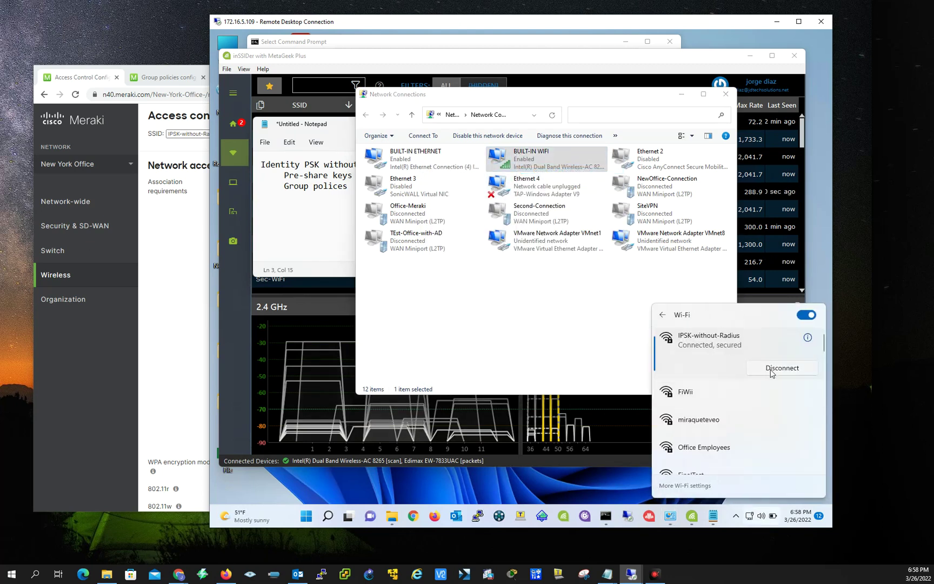
{"action": "left_click", "coordinate": [771, 368]}
{"action": "right_click", "coordinate": [712, 351]}
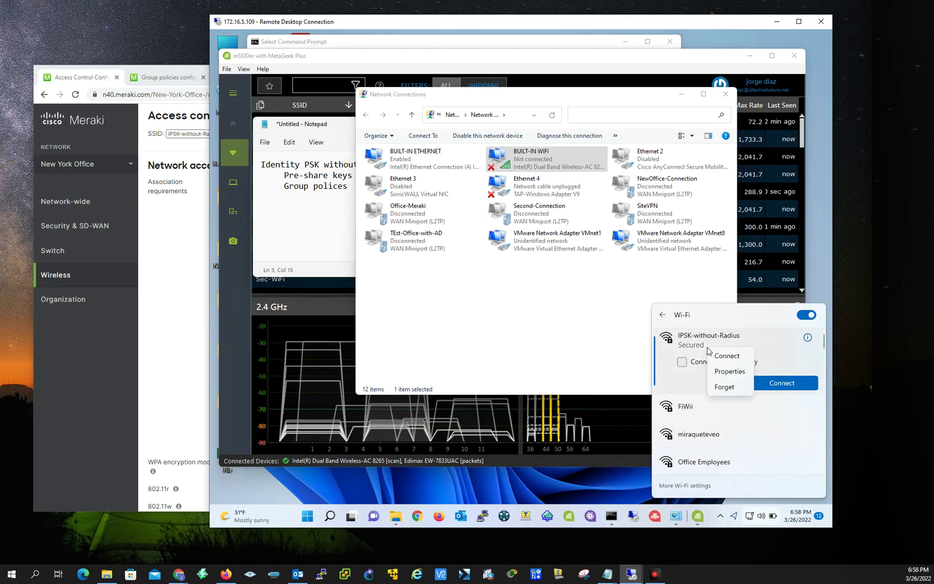
{"action": "key", "text": "Escape"}
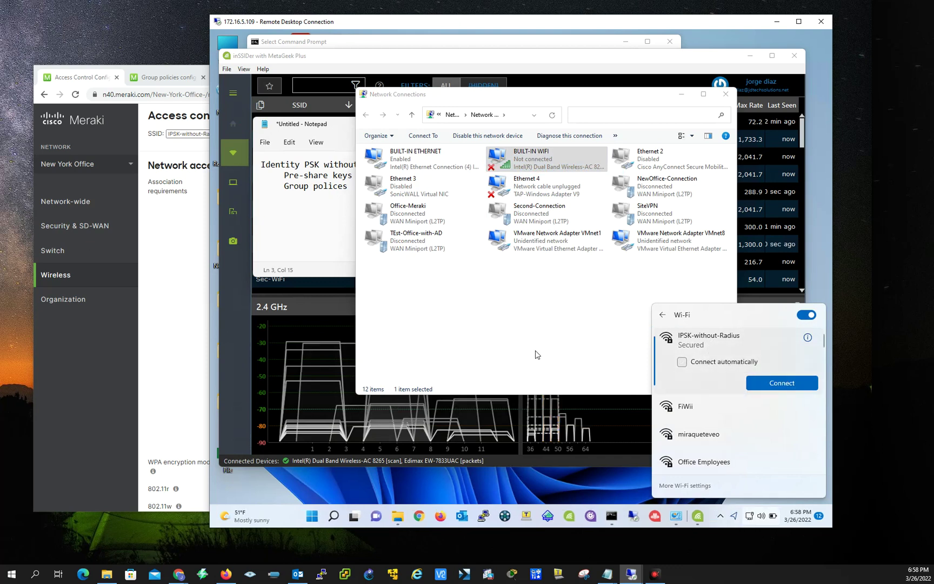
Attempt to reconnect BUILT-IN WIFI to IPSK-without-Radius from the Wi-Fi network list.
{"action": "left_click", "coordinate": [536, 354]}
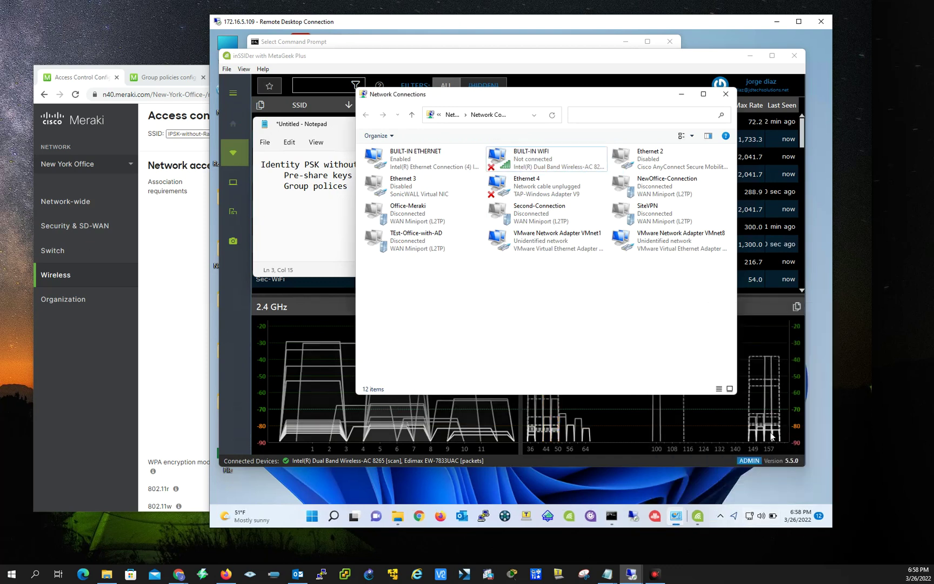
{"action": "right_click", "coordinate": [532, 158]}
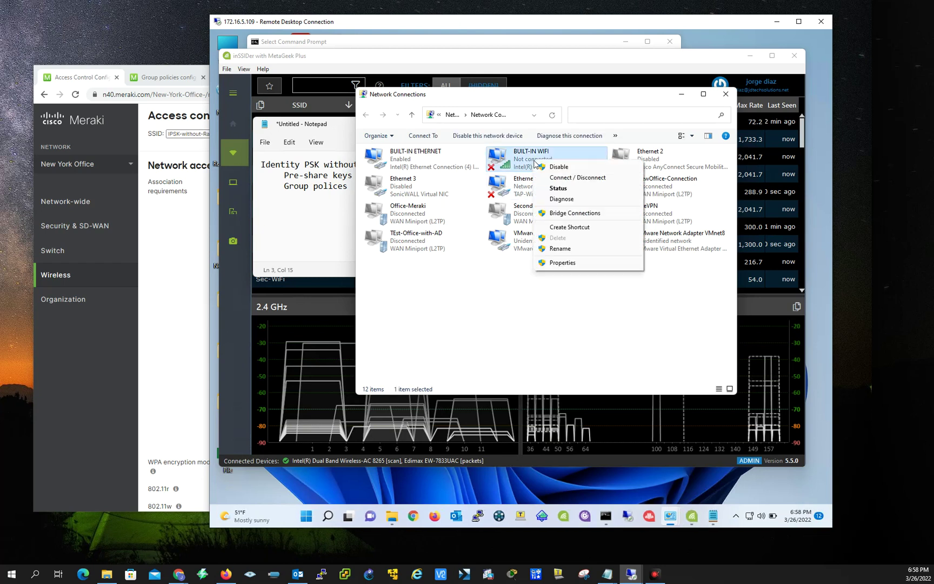
{"action": "left_click", "coordinate": [576, 177]}
{"action": "scroll", "coordinate": [743, 401], "scroll_direction": "down", "scroll_amount": 3}
{"action": "scroll", "coordinate": [744, 407], "scroll_direction": "down", "scroll_amount": 2}
{"action": "left_click", "coordinate": [714, 383]}
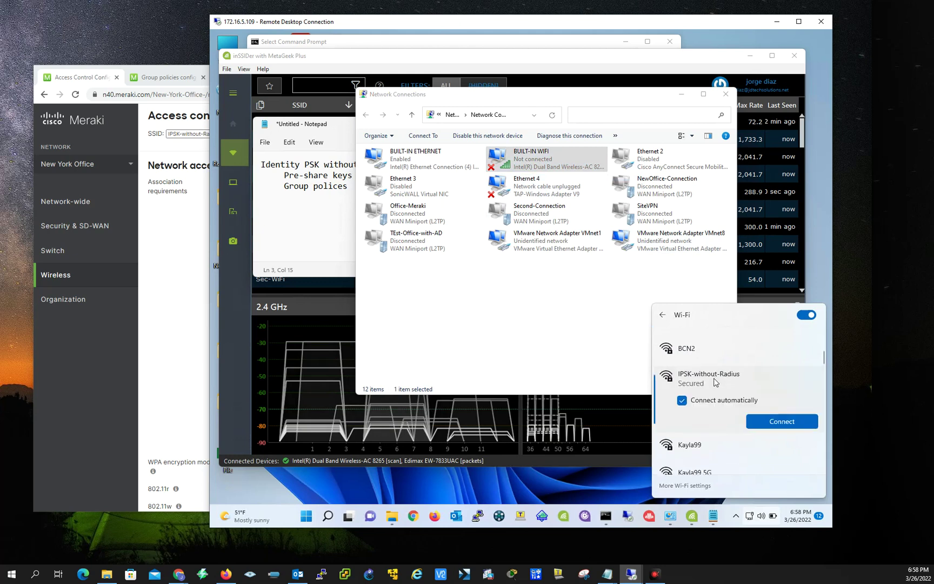
{"action": "key", "text": "Return"}
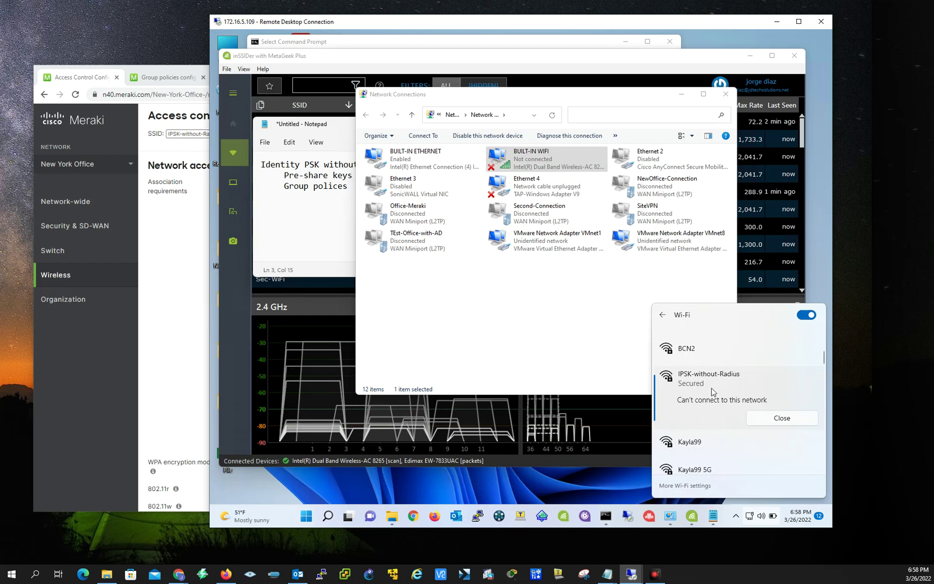
Bring the Meraki dashboard forward and show the Group policies list with Warehouse and Mac-devices.
{"action": "left_click", "coordinate": [178, 354]}
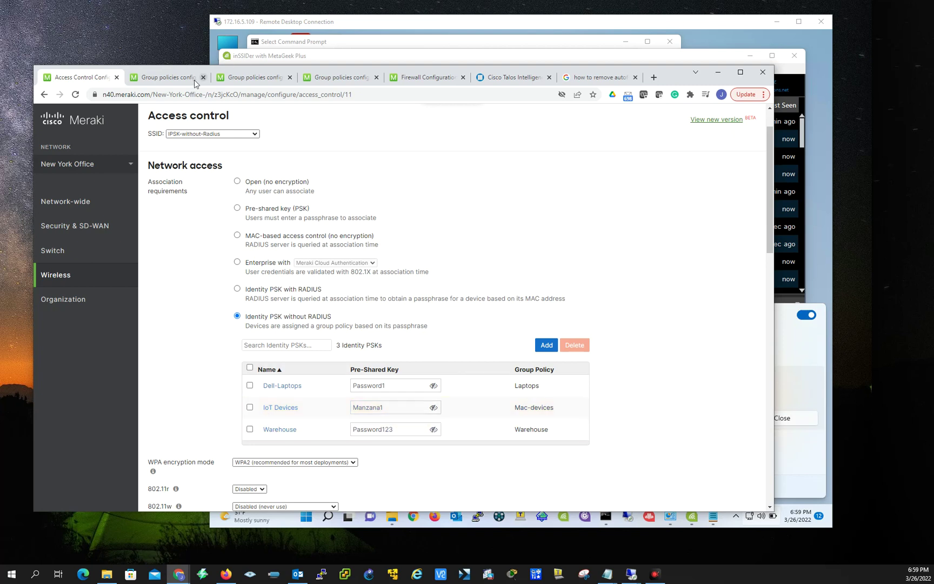
{"action": "left_click", "coordinate": [168, 77]}
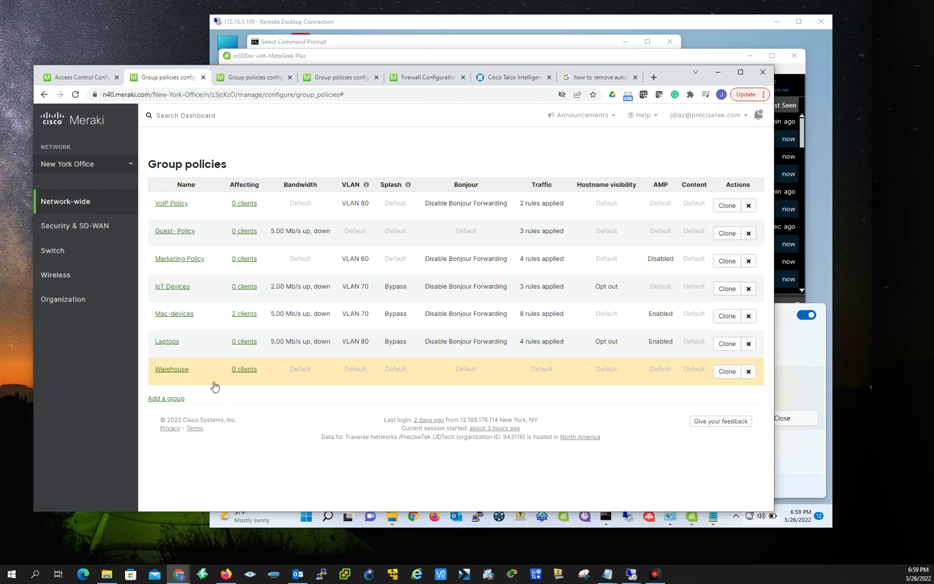
In the Warehouse policy, choose Use custom bandwidth limit and lower it to 1 Mbps.
{"action": "left_click", "coordinate": [180, 372]}
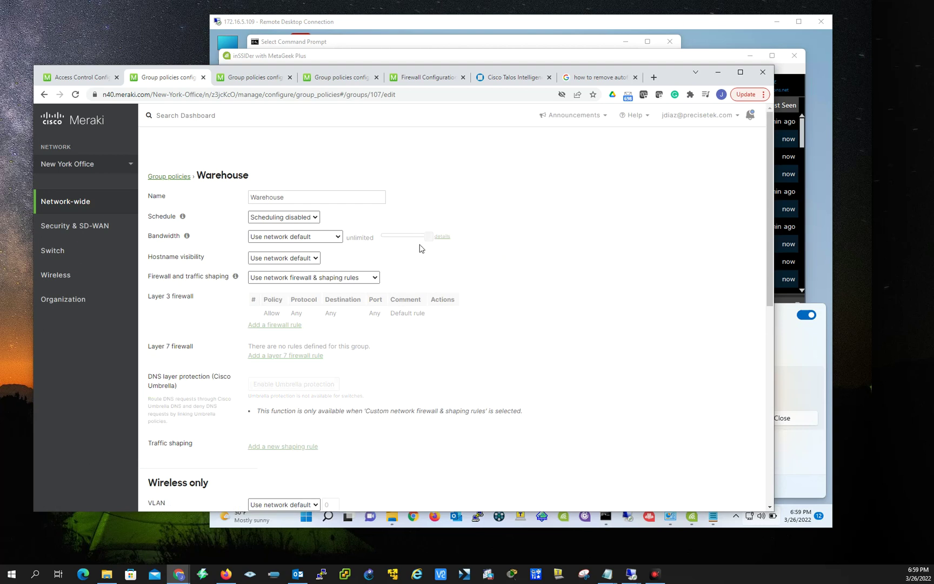
{"action": "left_click", "coordinate": [334, 238]}
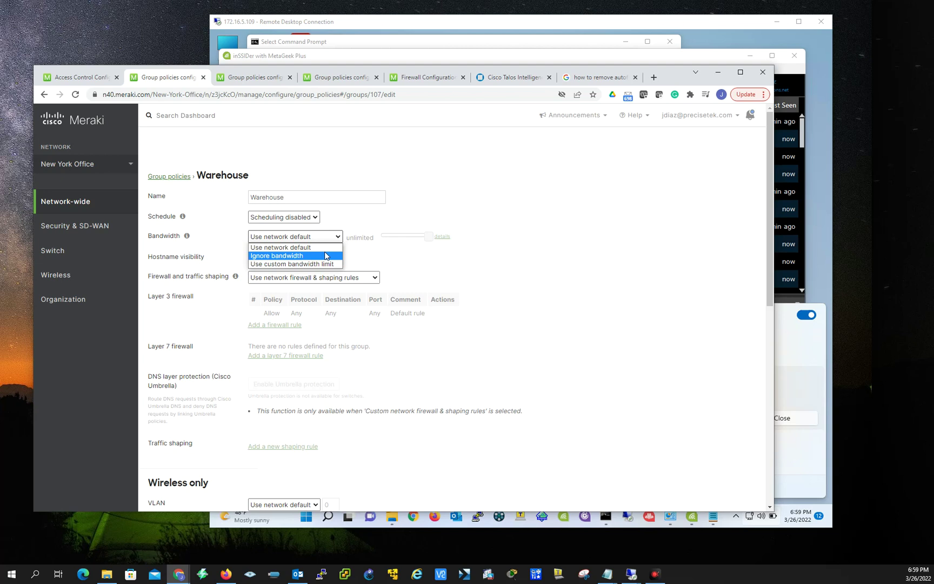
{"action": "left_click", "coordinate": [317, 262]}
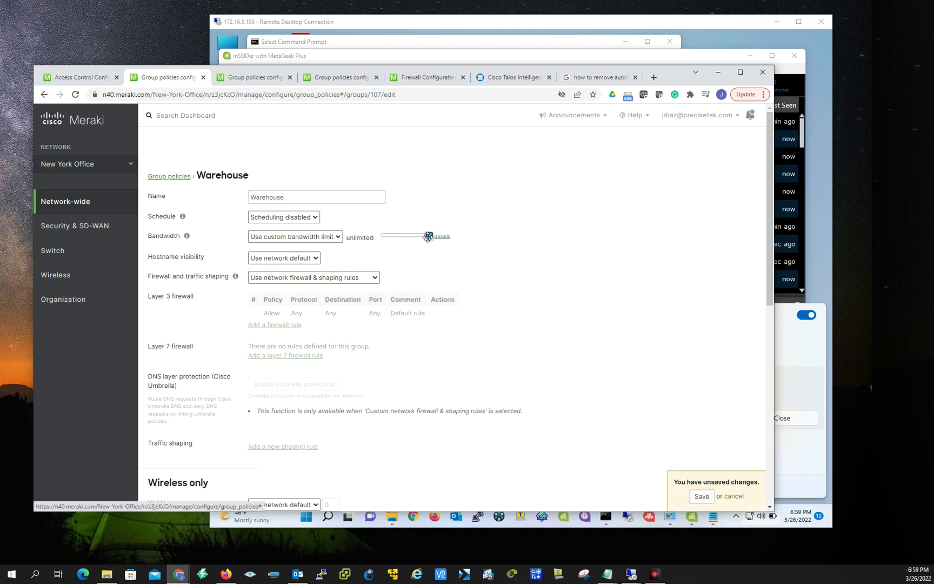
{"action": "left_click_drag", "start_coordinate": [428, 236], "coordinate": [398, 237]}
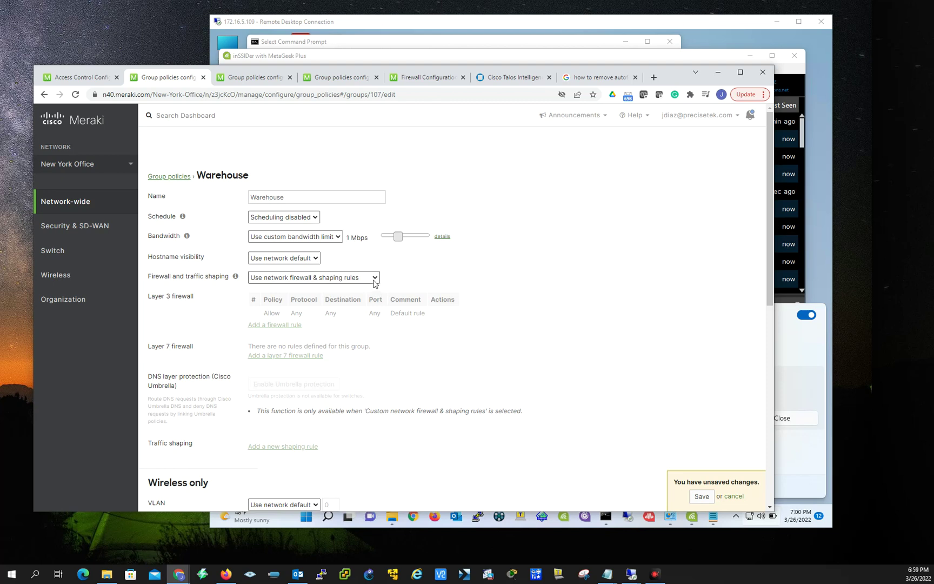
Use custom firewall and shaping rules and tag the Warehouse policy with VLAN 100.
{"action": "left_click", "coordinate": [375, 281]}
{"action": "left_click", "coordinate": [349, 309]}
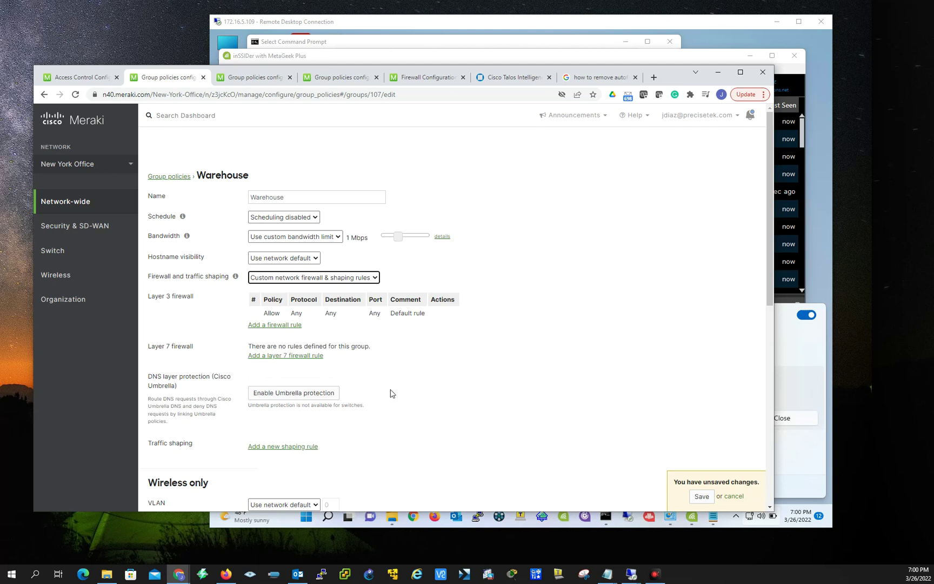
{"action": "scroll", "coordinate": [390, 393], "scroll_direction": "down", "scroll_amount": 3}
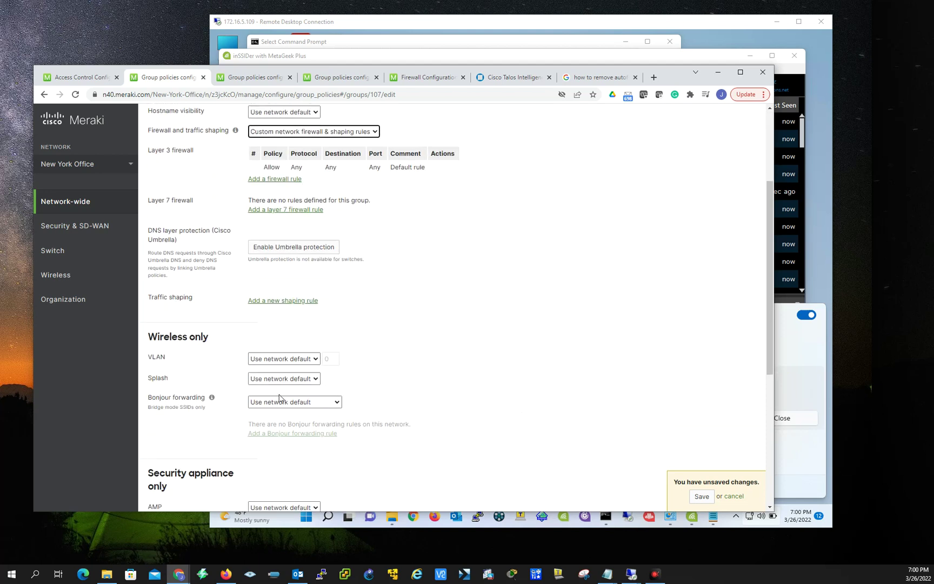
{"action": "left_click", "coordinate": [316, 359]}
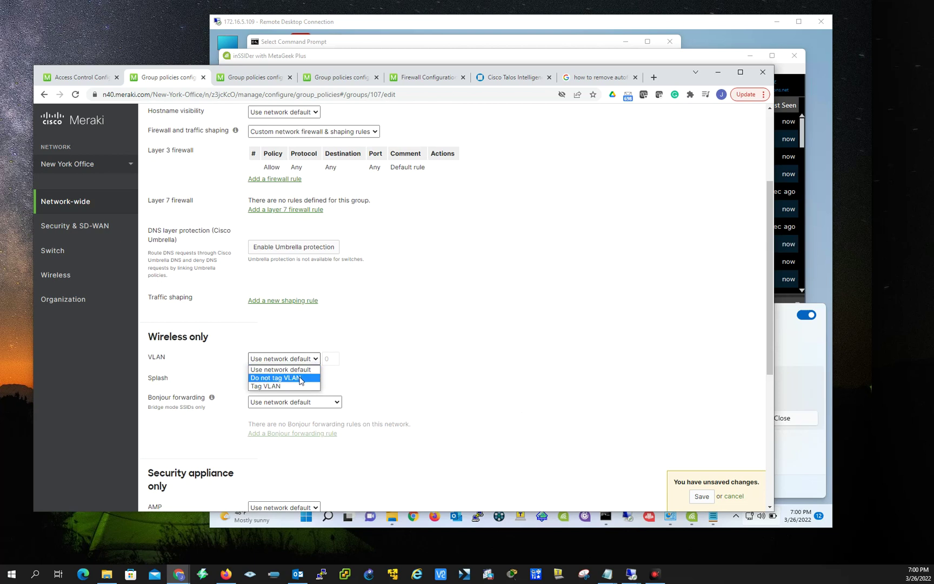
{"action": "left_click", "coordinate": [300, 378]}
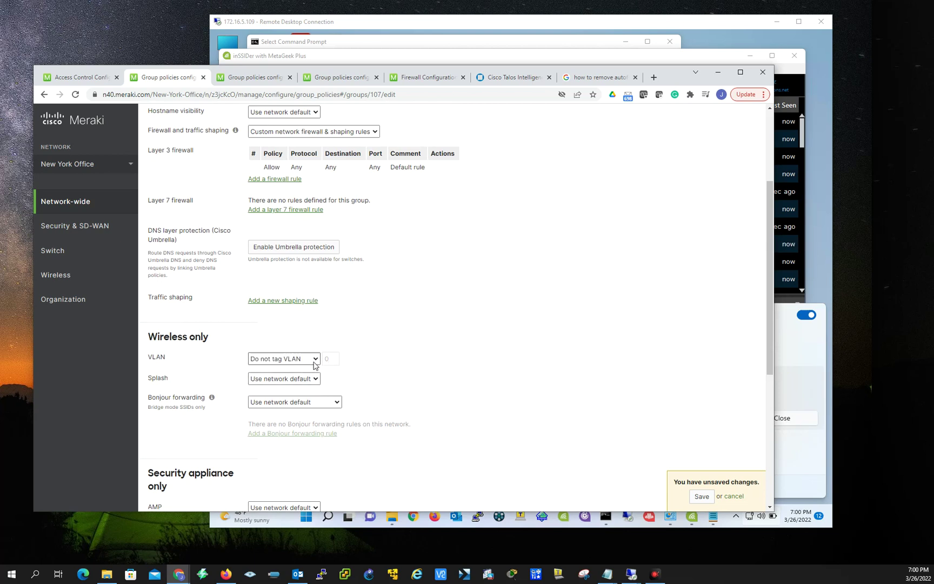
{"action": "left_click", "coordinate": [316, 358]}
{"action": "left_click", "coordinate": [297, 385]}
{"action": "left_click", "coordinate": [329, 358]}
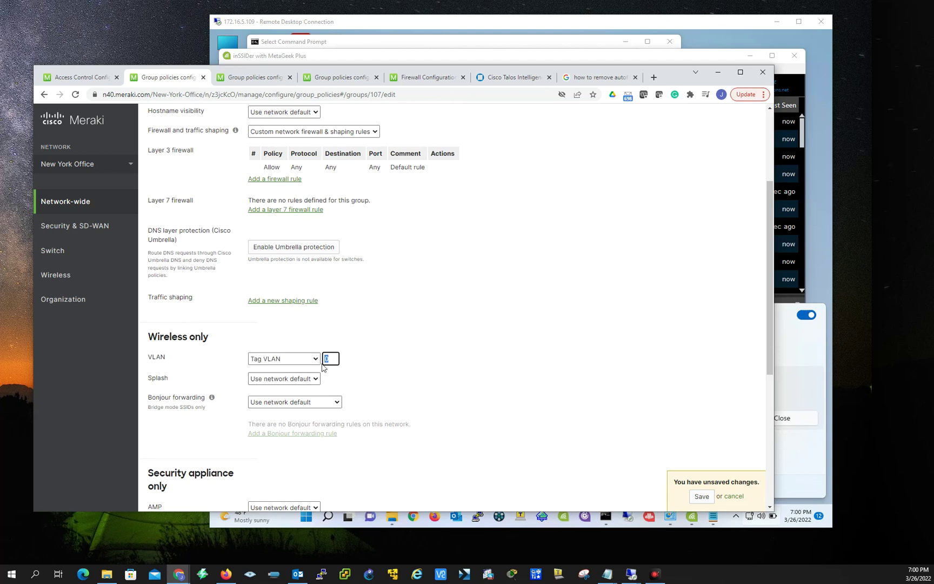
{"action": "type", "text": "100"}
Set Bonjour forwarding to Enable Bonjour Gateway and turn AMP to Enabled.
{"action": "scroll", "coordinate": [225, 375], "scroll_direction": "down", "scroll_amount": 2}
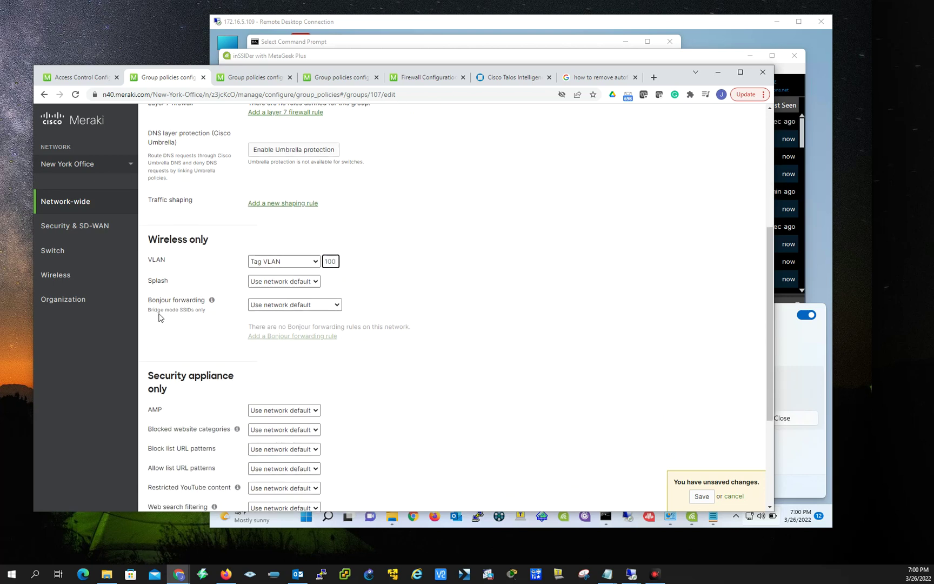
{"action": "left_click", "coordinate": [338, 306]}
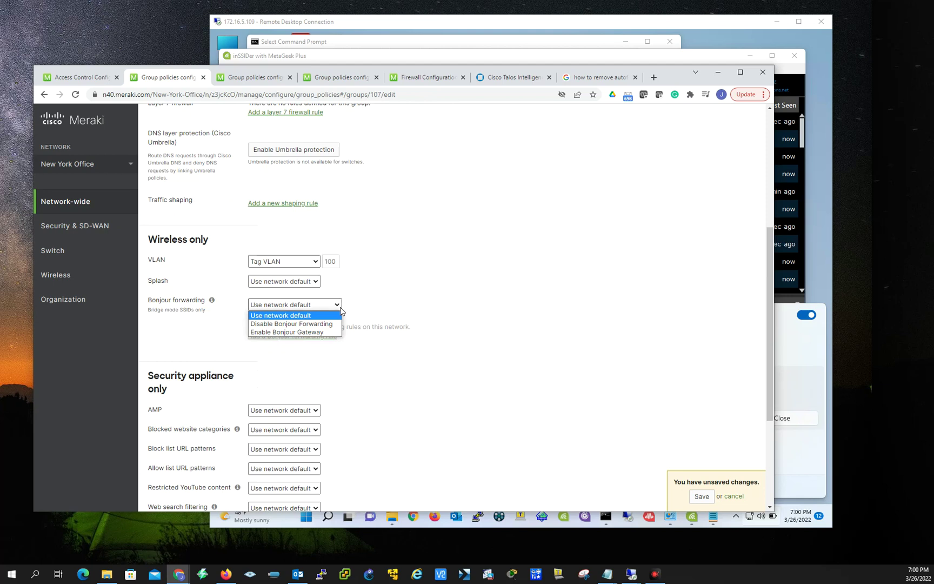
{"action": "left_click", "coordinate": [302, 332]}
{"action": "scroll", "coordinate": [211, 393], "scroll_direction": "down", "scroll_amount": 2}
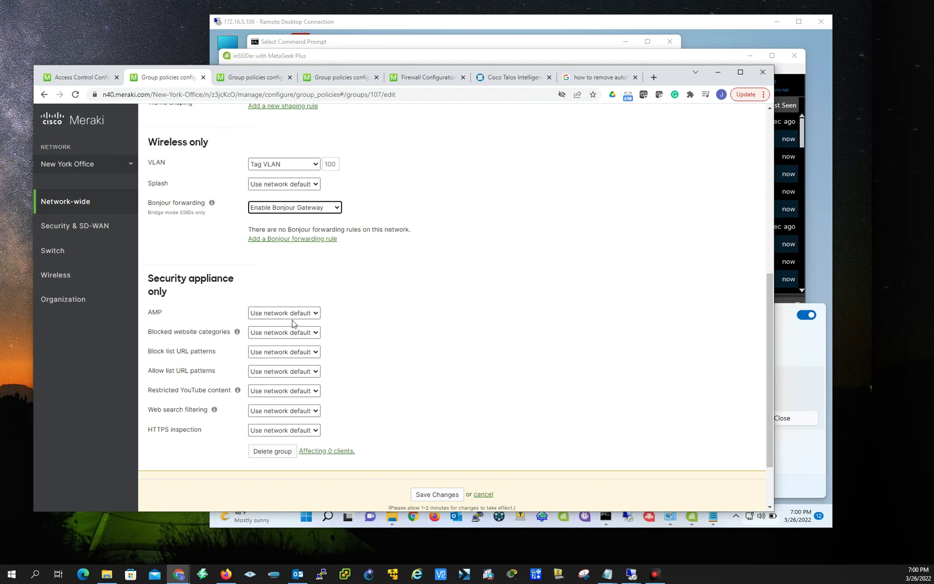
{"action": "left_click", "coordinate": [318, 313]}
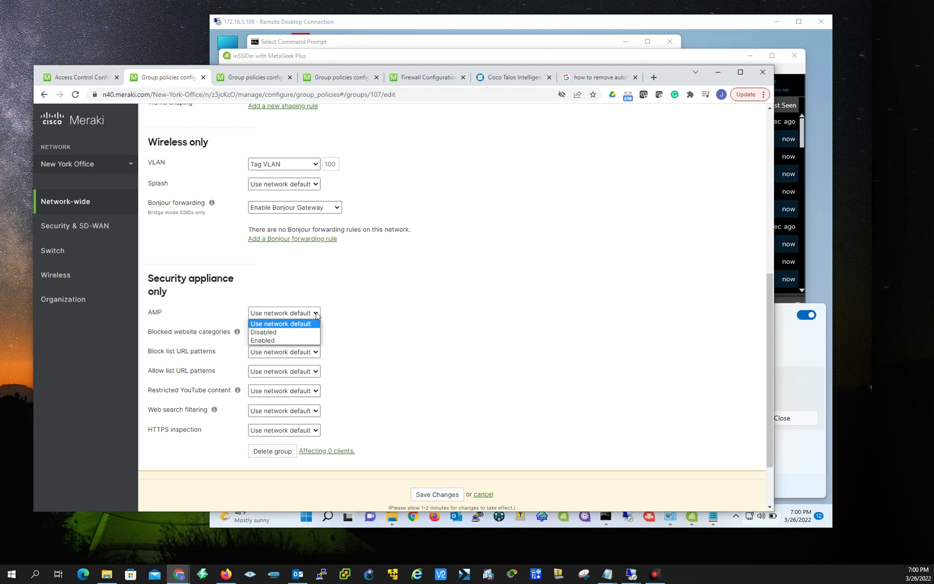
{"action": "left_click", "coordinate": [285, 340]}
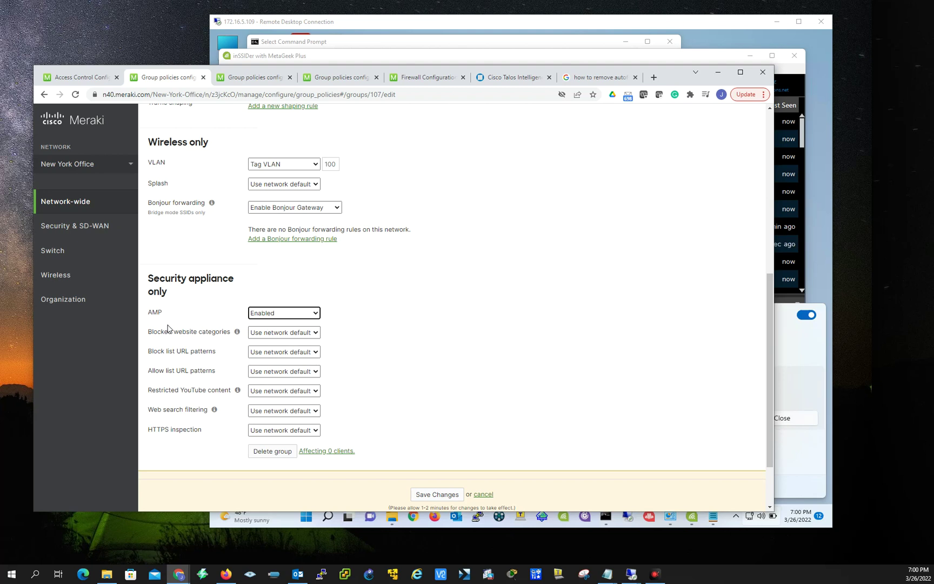
Open the Mac-devices policy and scroll through its firewall, shaping, VLAN 70 and AMP settings.
{"action": "left_click", "coordinate": [250, 80]}
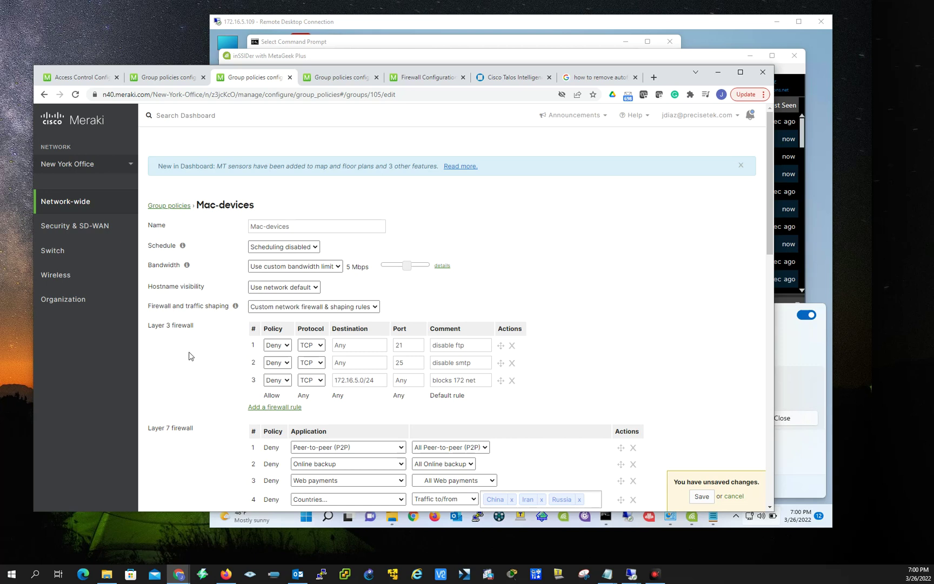
{"action": "scroll", "coordinate": [189, 356], "scroll_direction": "down", "scroll_amount": 1}
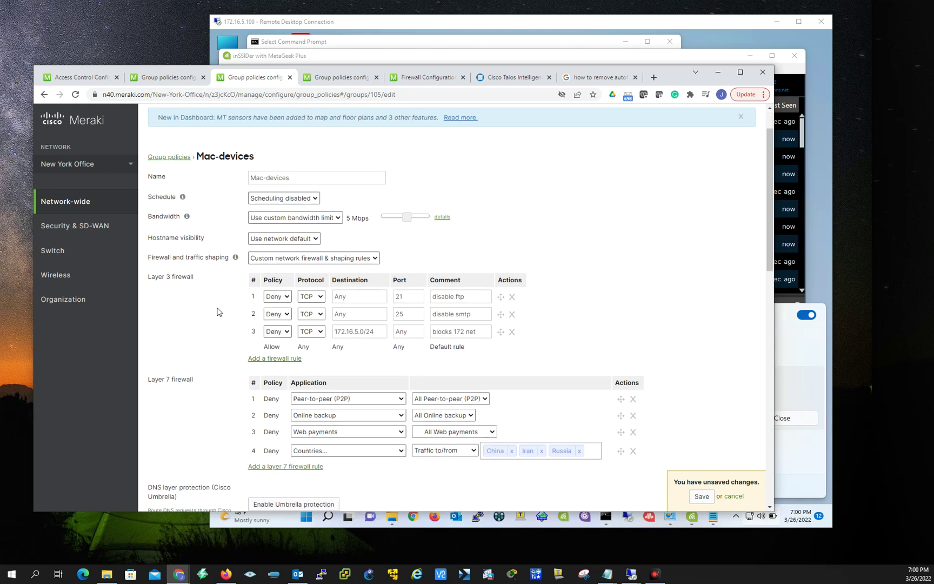
{"action": "scroll", "coordinate": [210, 304], "scroll_direction": "down", "scroll_amount": 1}
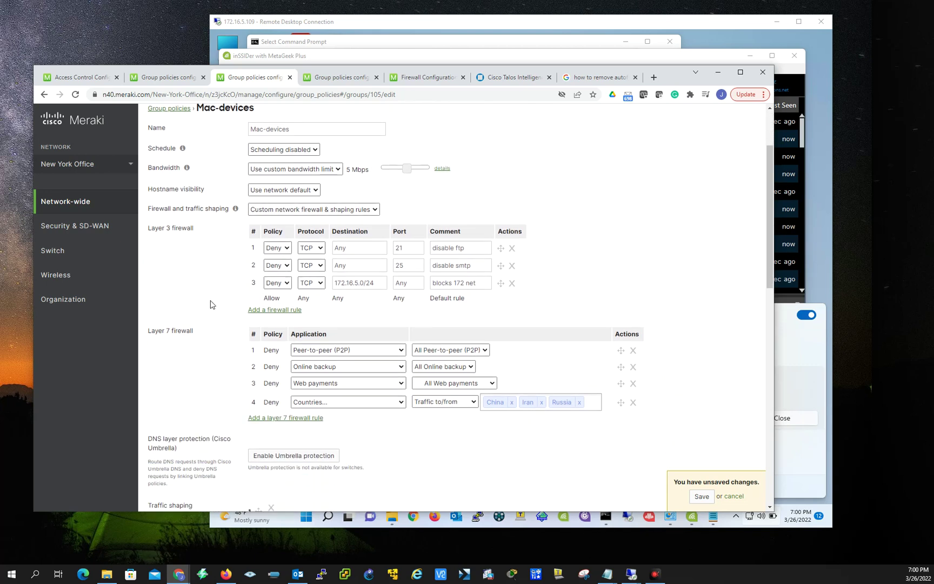
{"action": "scroll", "coordinate": [241, 354], "scroll_direction": "down", "scroll_amount": 3}
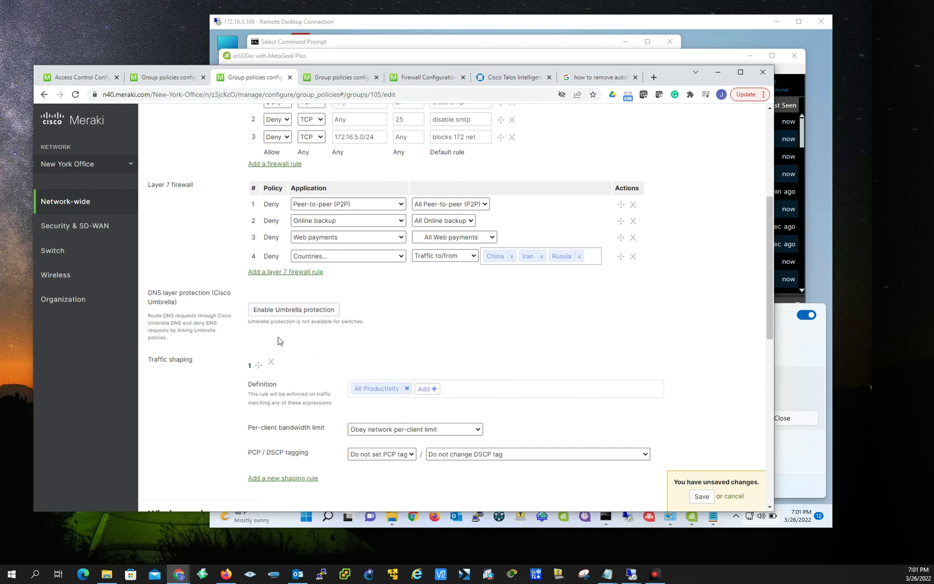
{"action": "scroll", "coordinate": [241, 345], "scroll_direction": "down", "scroll_amount": 2}
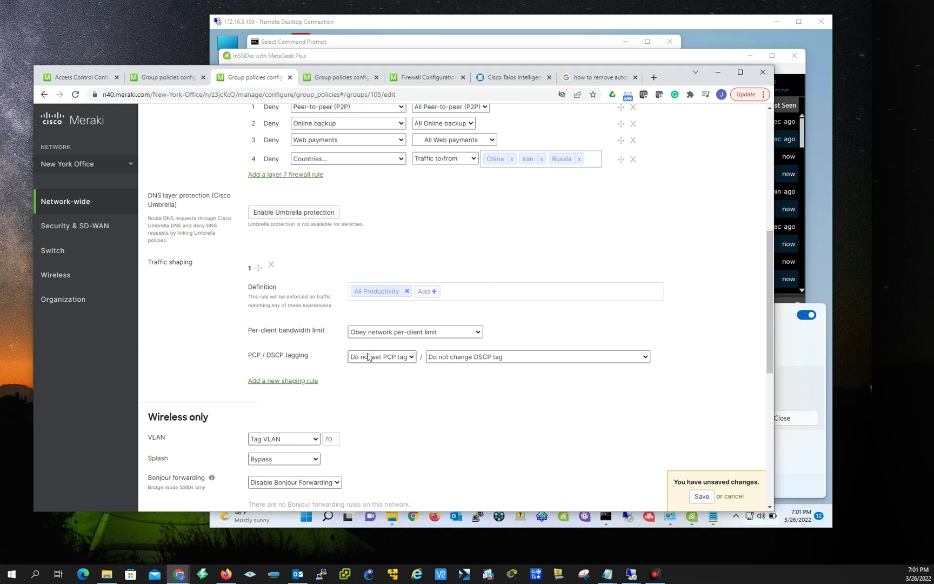
{"action": "scroll", "coordinate": [297, 372], "scroll_direction": "down", "scroll_amount": 2}
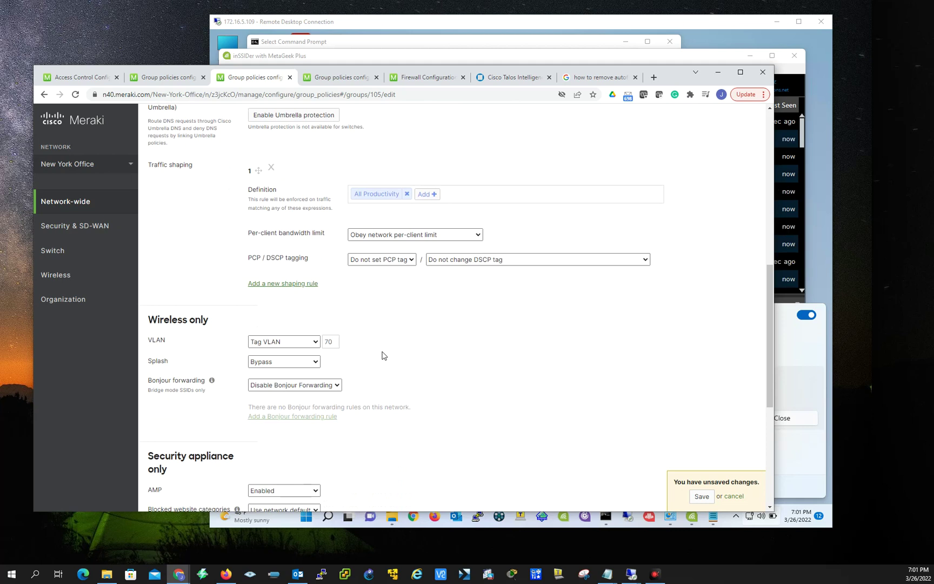
{"action": "scroll", "coordinate": [515, 421], "scroll_direction": "down", "scroll_amount": 2}
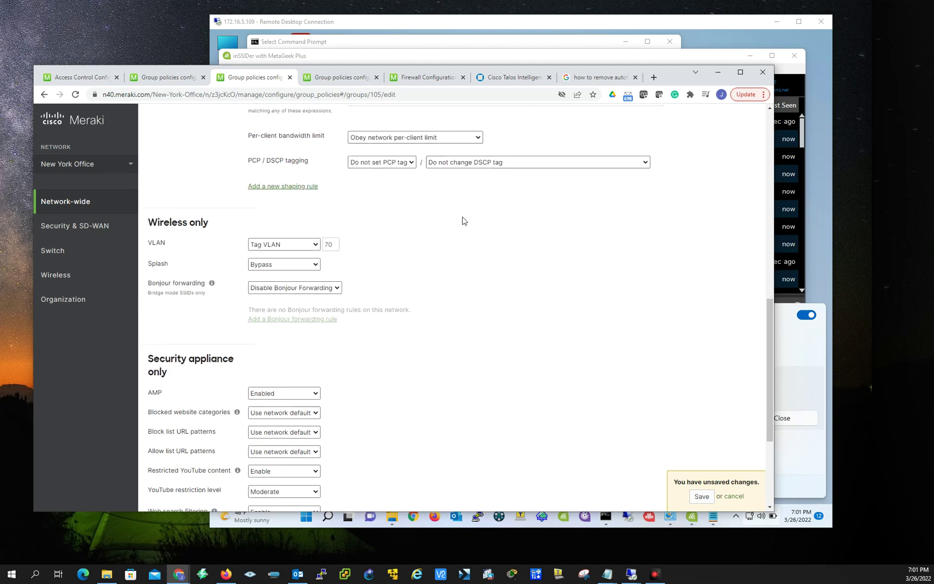
Compare the Mac-devices and Laptops policies against the PSK mappings, ending on Access control.
{"action": "left_click", "coordinate": [87, 79]}
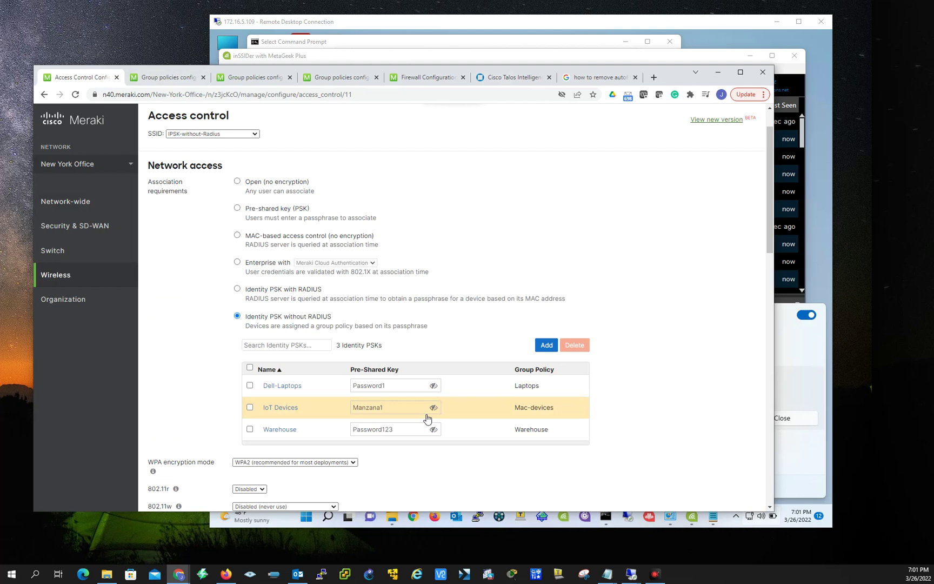
{"action": "left_click", "coordinate": [263, 82]}
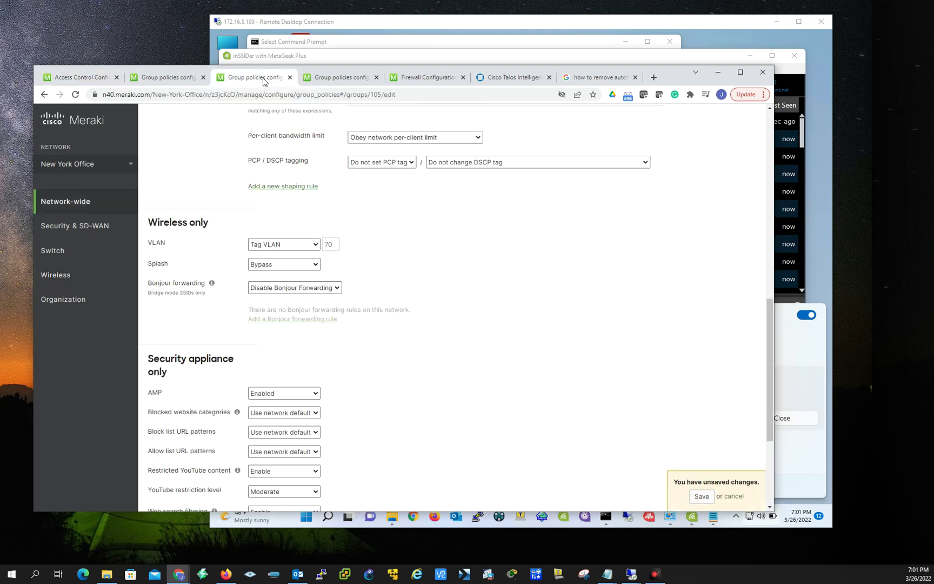
{"action": "scroll", "coordinate": [392, 322], "scroll_direction": "down", "scroll_amount": 3}
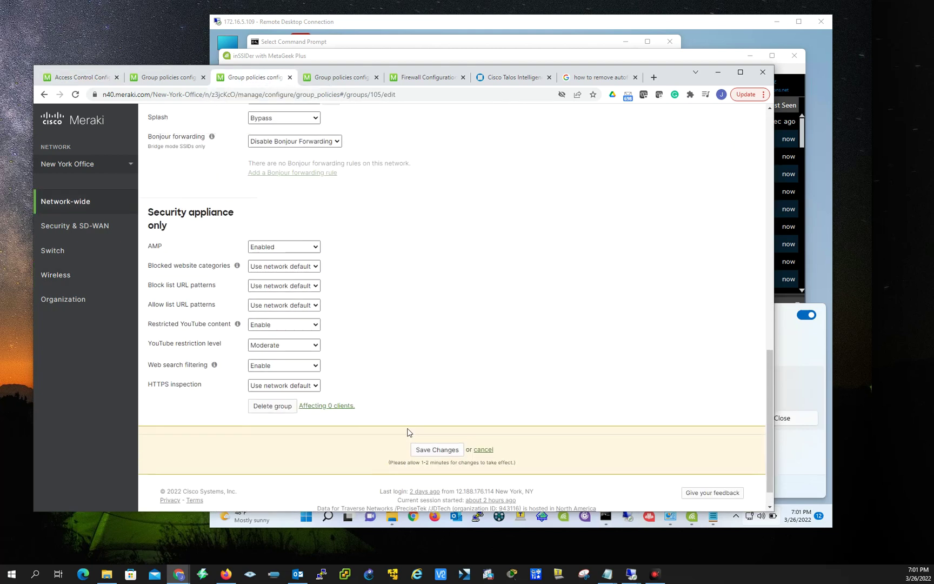
{"action": "left_click", "coordinate": [343, 78]}
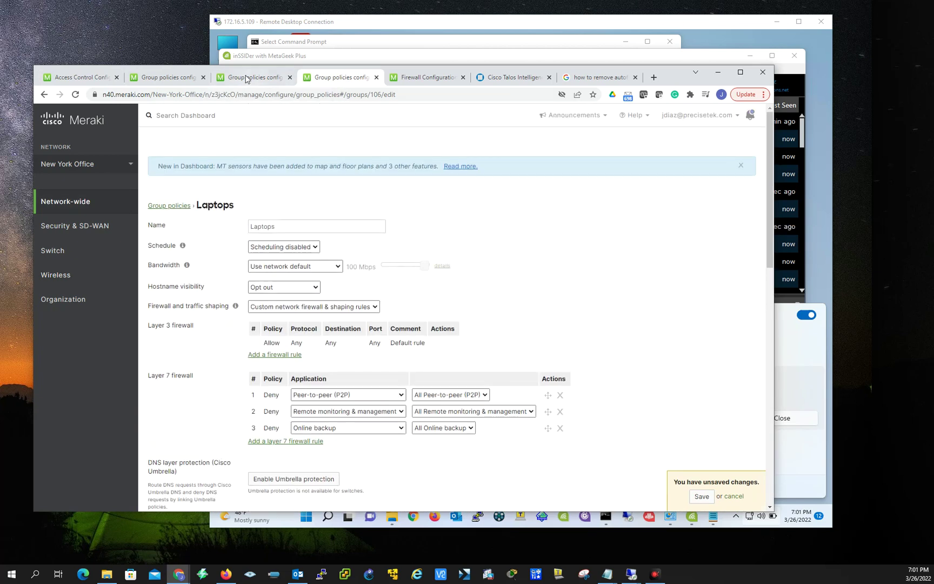
{"action": "left_click", "coordinate": [245, 78]}
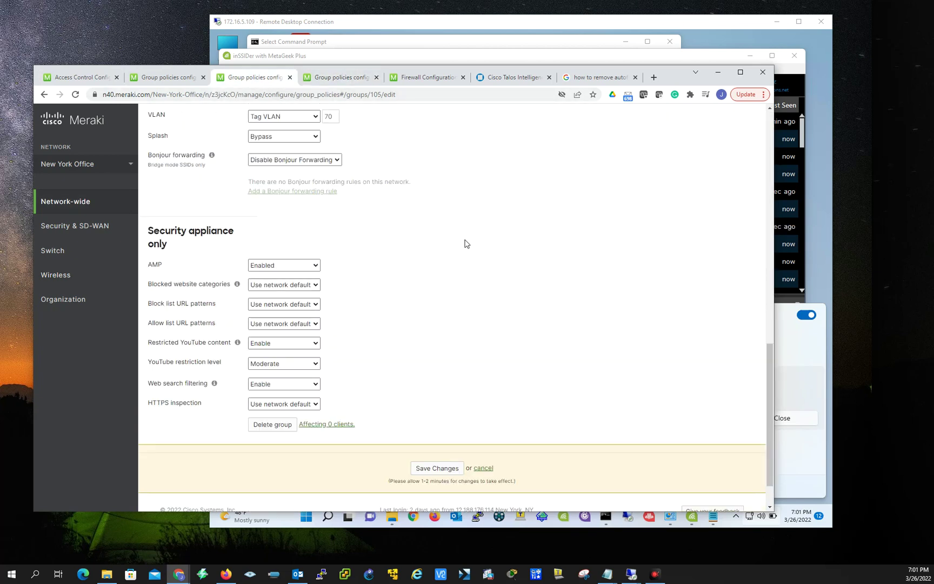
{"action": "scroll", "coordinate": [441, 271], "scroll_direction": "up", "scroll_amount": 15}
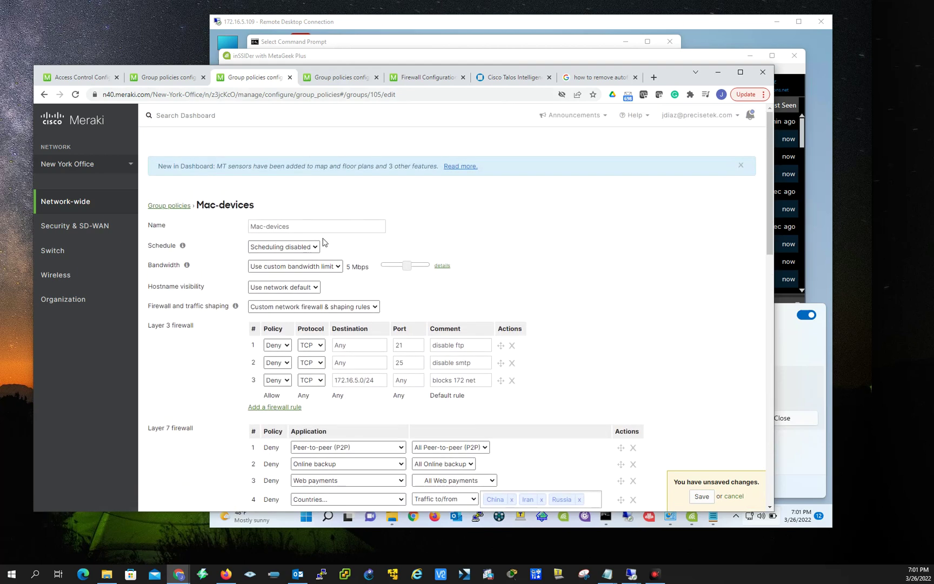
{"action": "scroll", "coordinate": [354, 248], "scroll_direction": "down", "scroll_amount": 10}
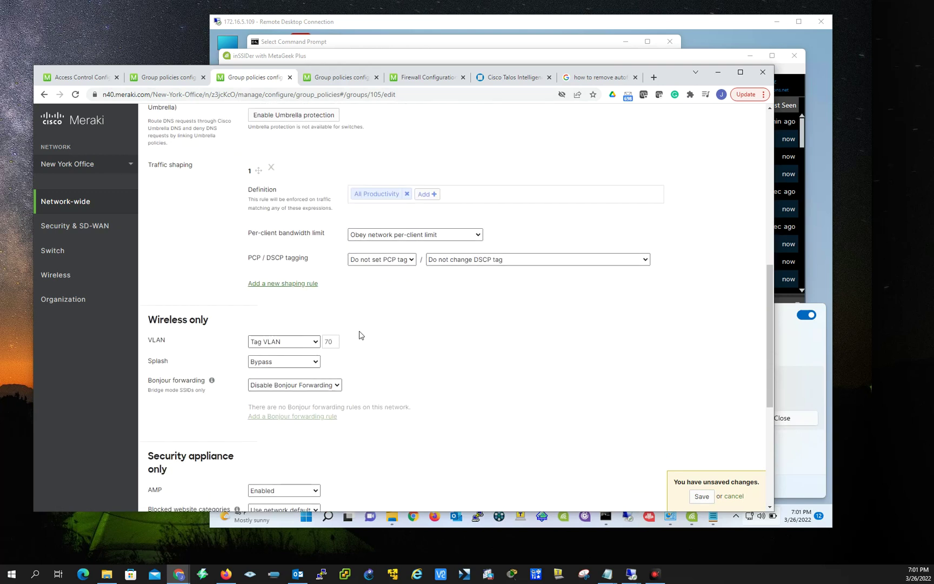
{"action": "left_click", "coordinate": [338, 81]}
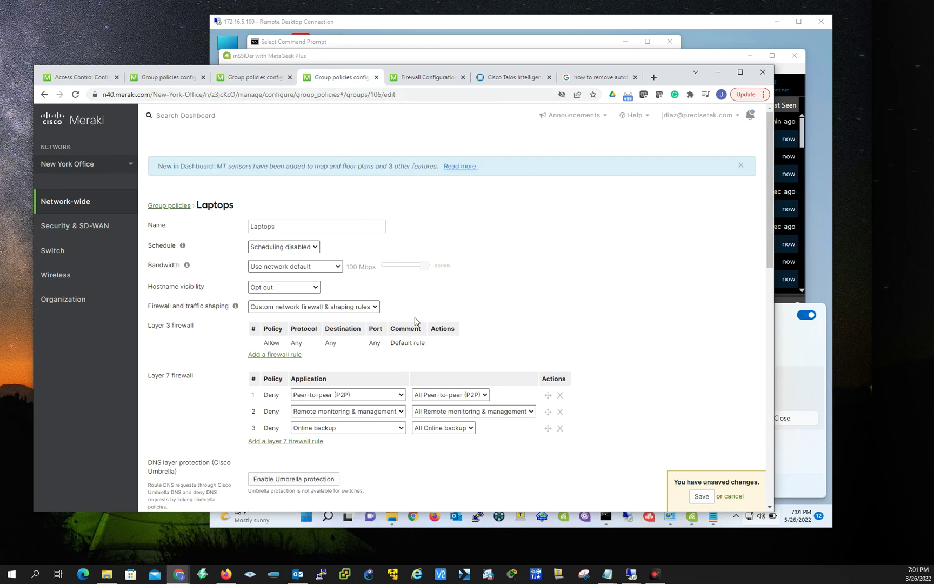
{"action": "scroll", "coordinate": [418, 315], "scroll_direction": "down", "scroll_amount": 8}
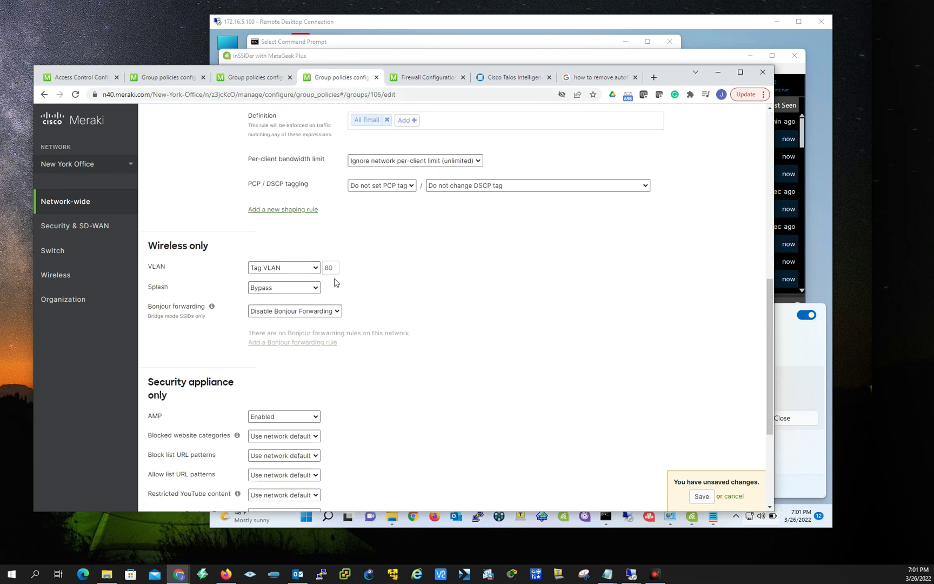
{"action": "left_click", "coordinate": [255, 83]}
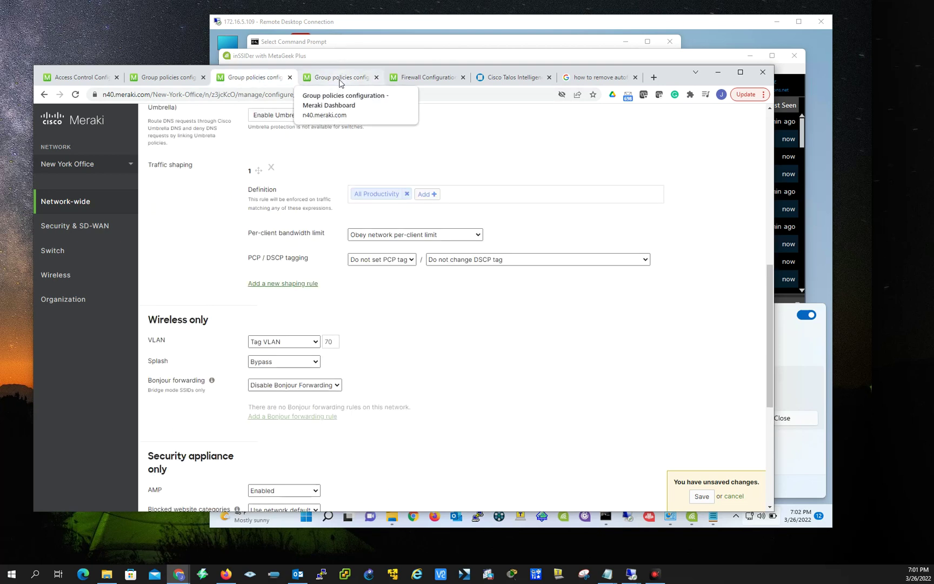
{"action": "left_click", "coordinate": [66, 81]}
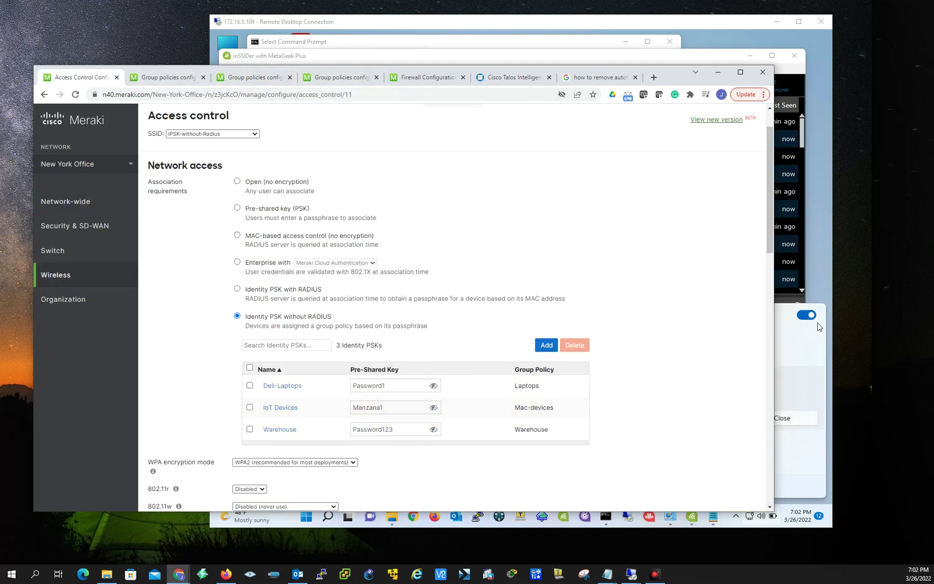
Try connecting the remote PC to IPSK-without-Radius, dismissing the connection failure messages.
{"action": "left_click", "coordinate": [802, 347]}
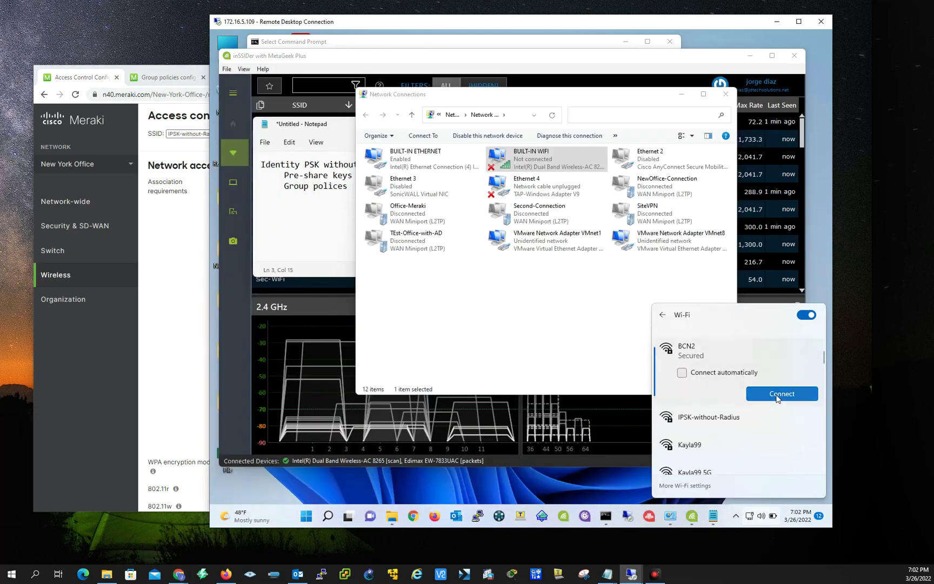
{"action": "scroll", "coordinate": [705, 395], "scroll_direction": "up", "scroll_amount": 2}
{"action": "scroll", "coordinate": [705, 397], "scroll_direction": "down", "scroll_amount": 1}
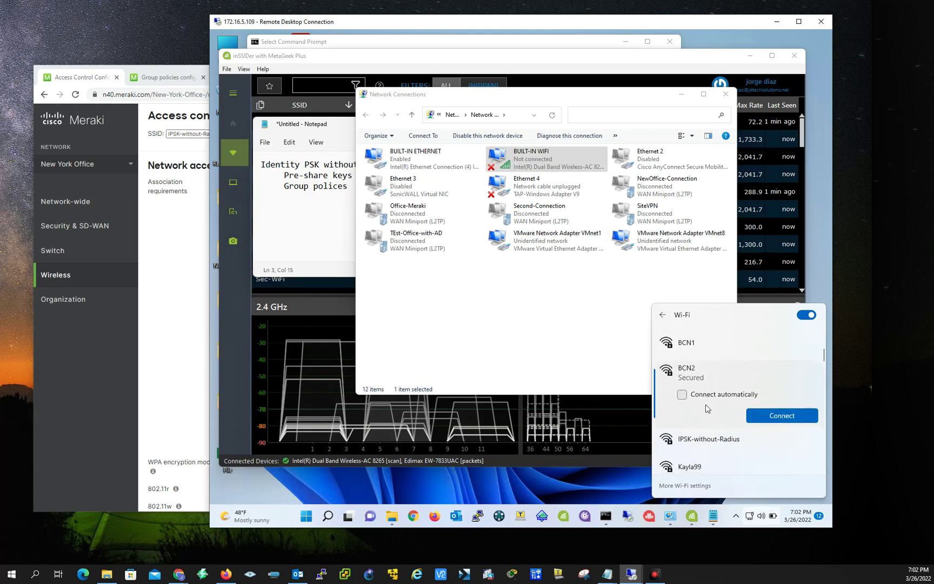
{"action": "left_click", "coordinate": [701, 440]}
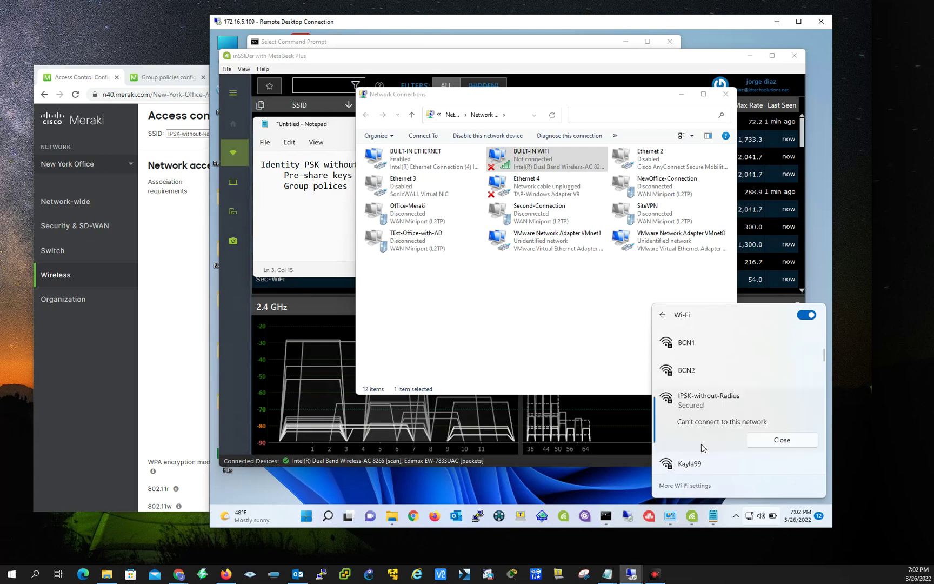
{"action": "left_click", "coordinate": [762, 441]}
{"action": "left_click", "coordinate": [716, 403]}
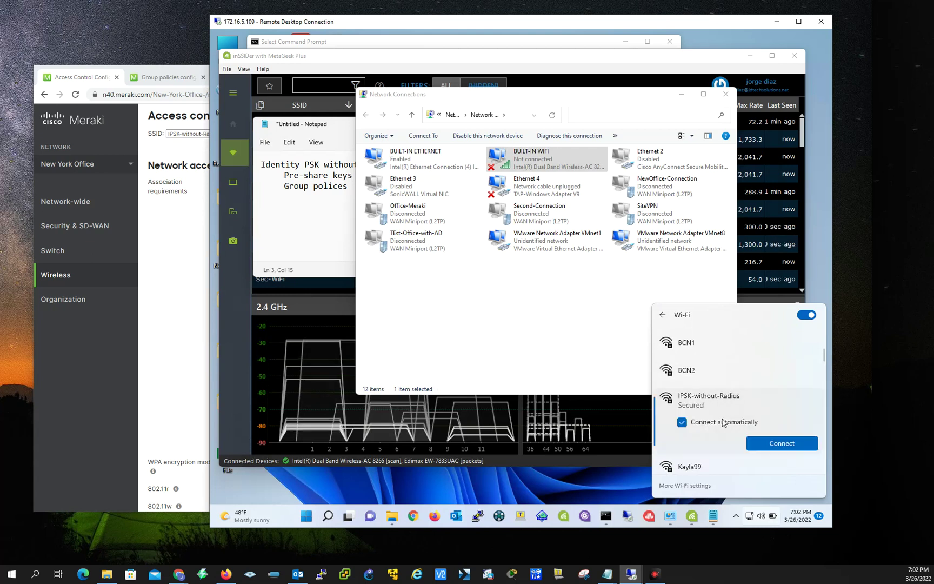
{"action": "left_click", "coordinate": [682, 422]}
{"action": "left_click", "coordinate": [771, 444]}
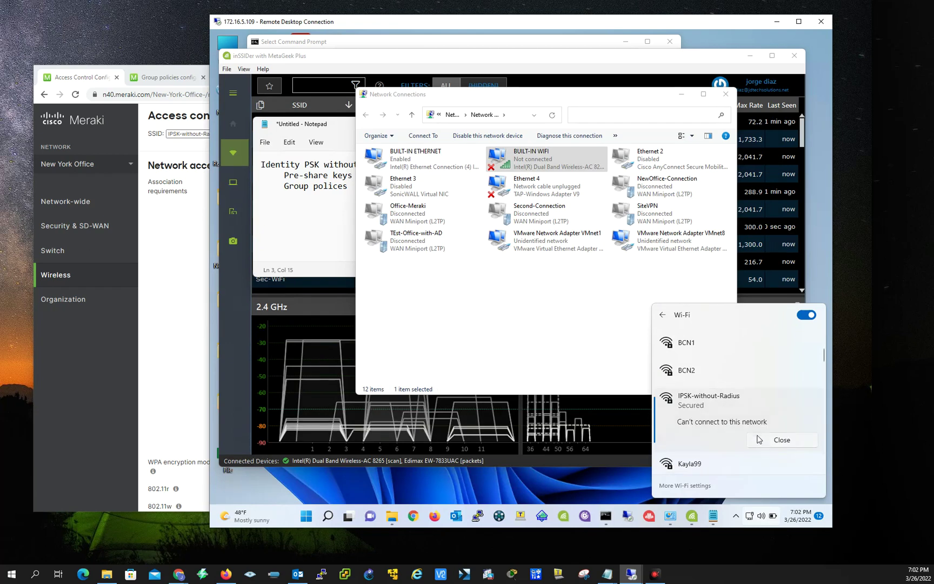
{"action": "left_click", "coordinate": [766, 442]}
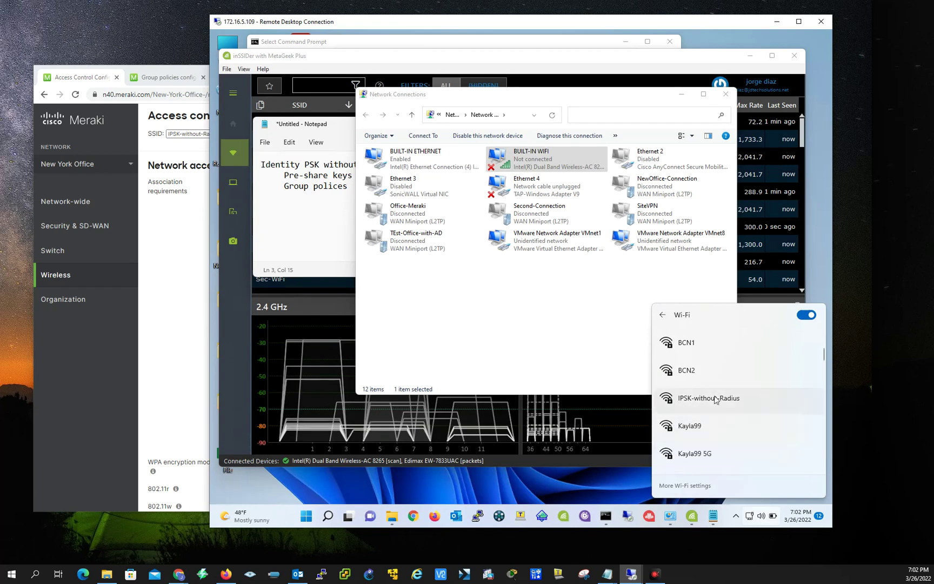
{"action": "left_click", "coordinate": [697, 402]}
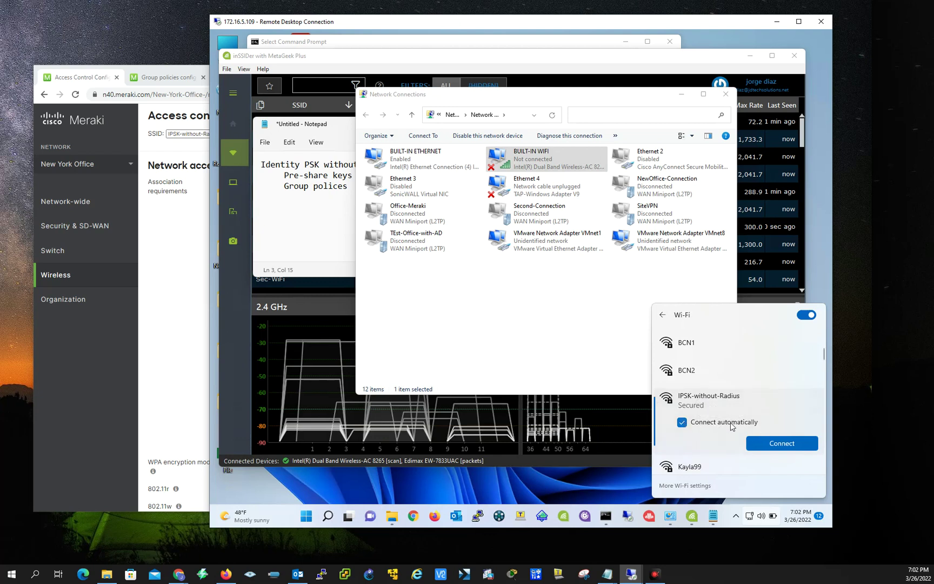
Disable and re-enable the BUILT-IN WIFI adapter, refresh, and reopen its Wi-Fi network list.
{"action": "right_click", "coordinate": [527, 162]}
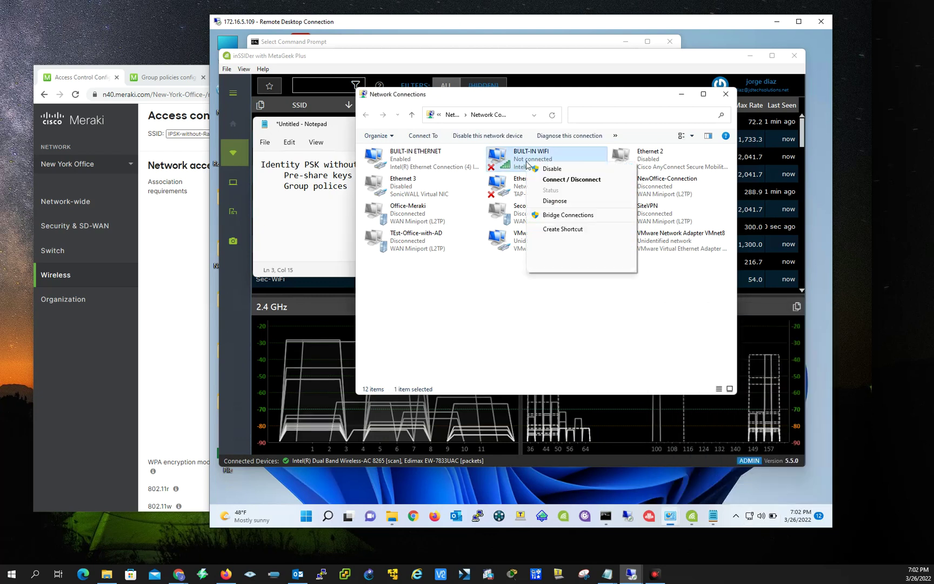
{"action": "left_click", "coordinate": [551, 169]}
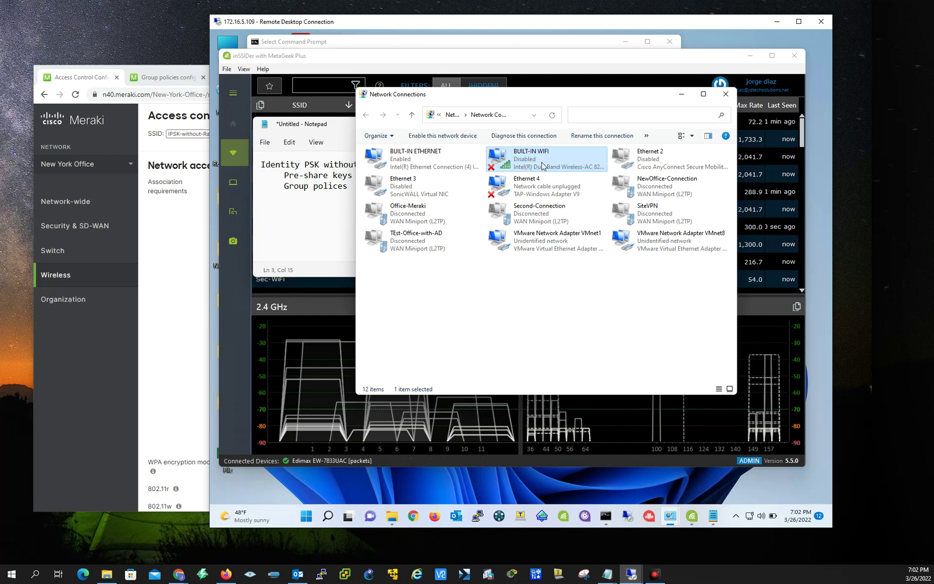
{"action": "right_click", "coordinate": [523, 159]}
{"action": "left_click", "coordinate": [547, 165]}
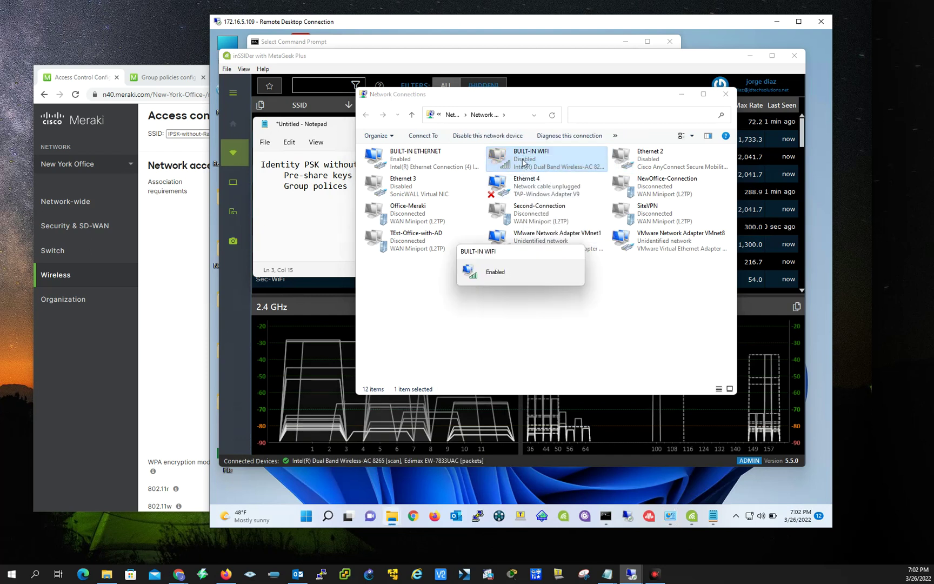
{"action": "right_click", "coordinate": [553, 340]}
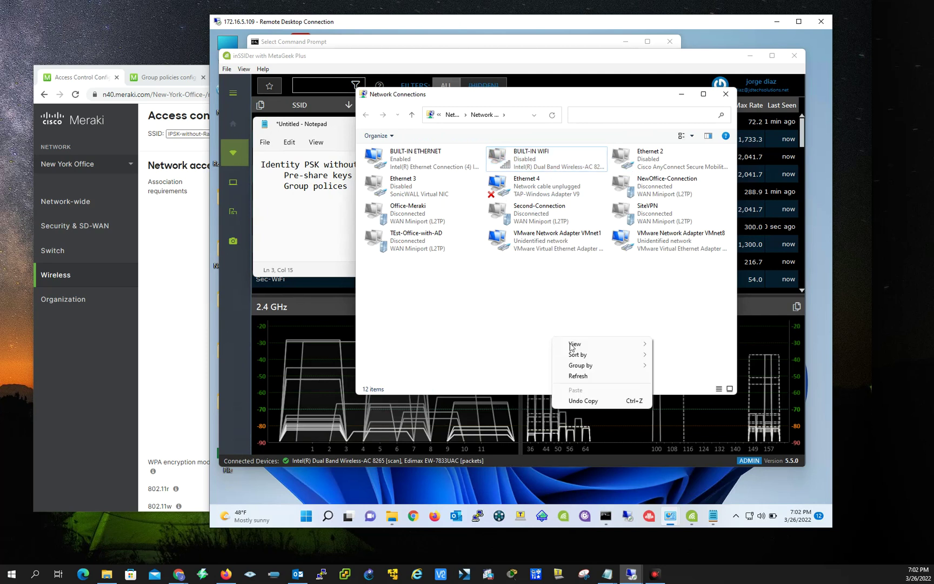
{"action": "left_click", "coordinate": [573, 374]}
{"action": "right_click", "coordinate": [524, 156]}
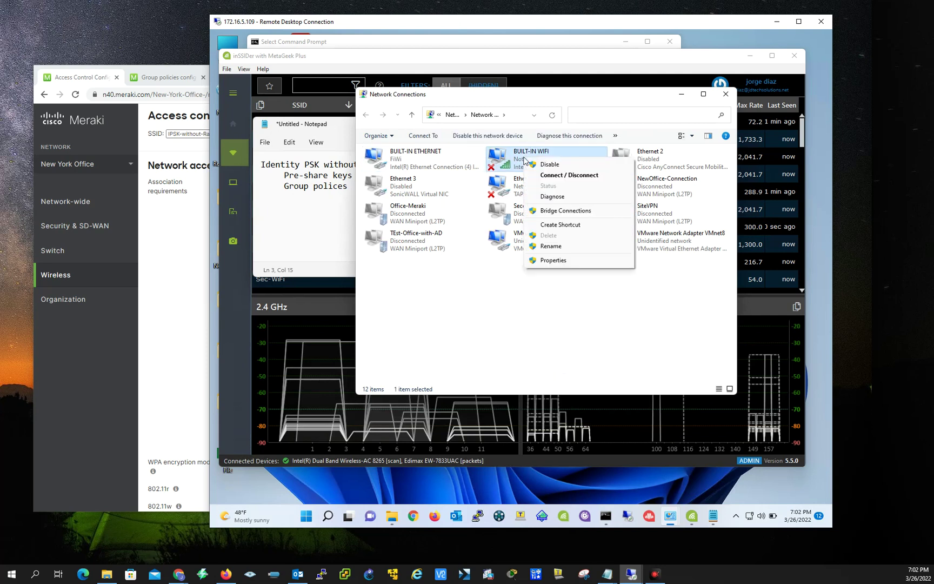
{"action": "left_click", "coordinate": [548, 177]}
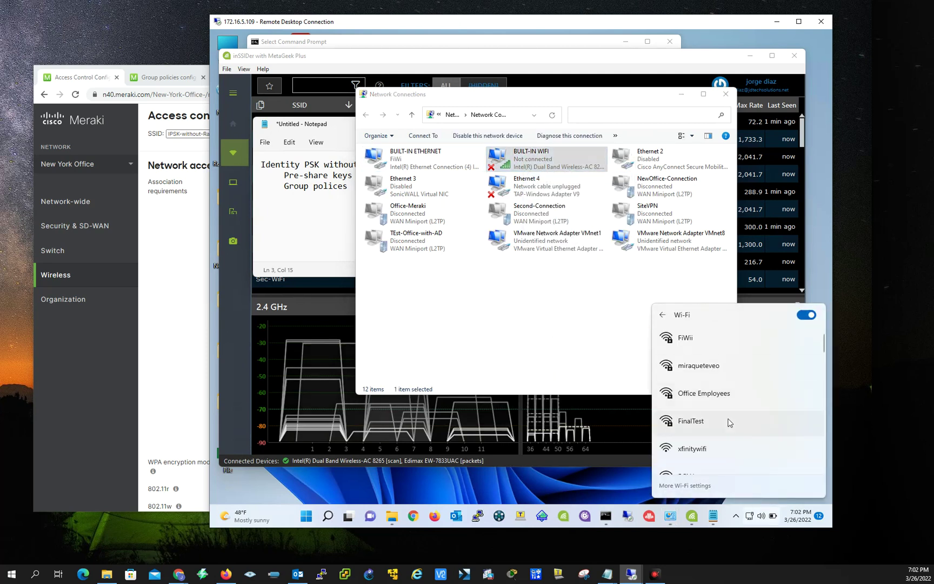
Select IPSK-without-Radius, untick Connect automatically, and enter the IoT Devices security key.
{"action": "scroll", "coordinate": [712, 392], "scroll_direction": "down", "scroll_amount": 1}
{"action": "scroll", "coordinate": [719, 410], "scroll_direction": "down", "scroll_amount": 1}
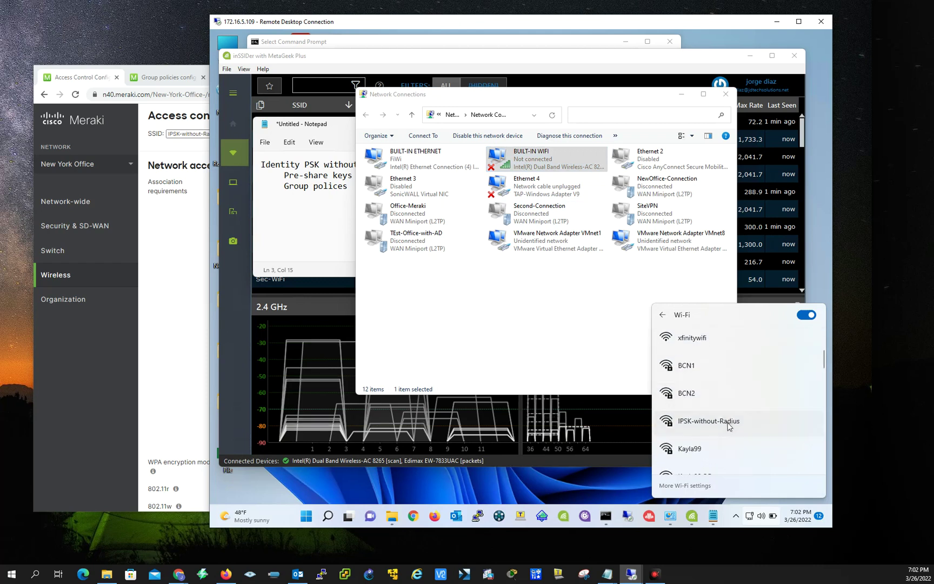
{"action": "left_click", "coordinate": [728, 426]}
{"action": "left_click", "coordinate": [681, 441]}
{"action": "left_click", "coordinate": [777, 464]}
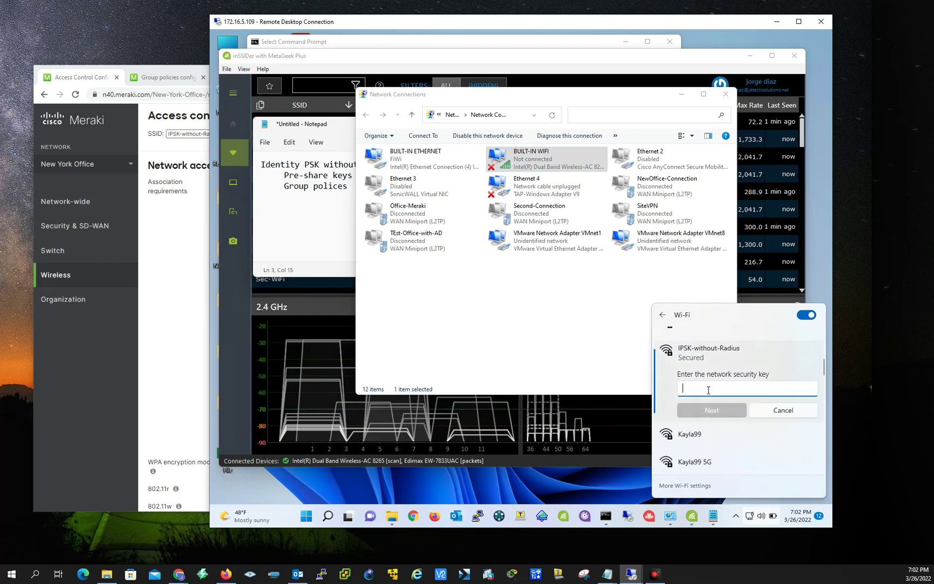
{"action": "type", "text": "••"}
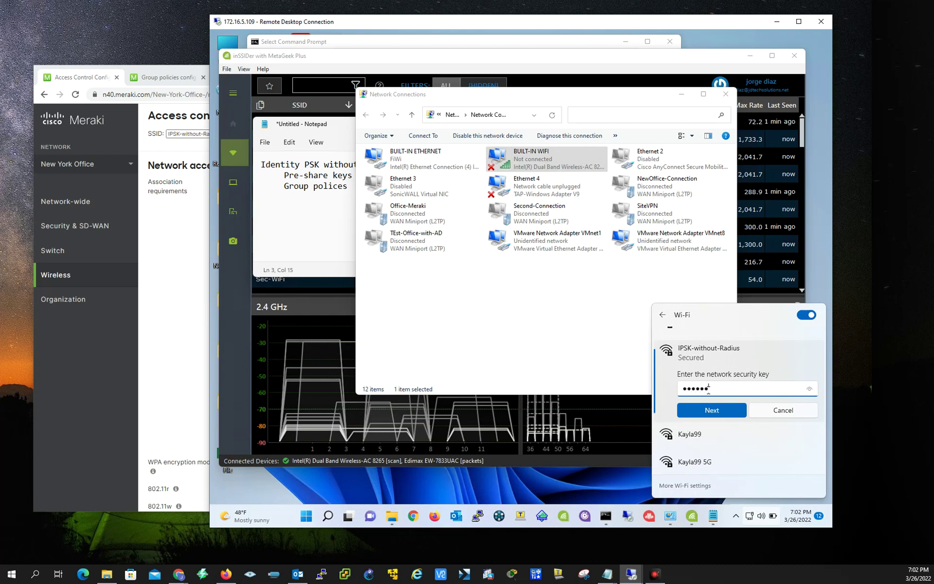
{"action": "type", "text": "••••••"}
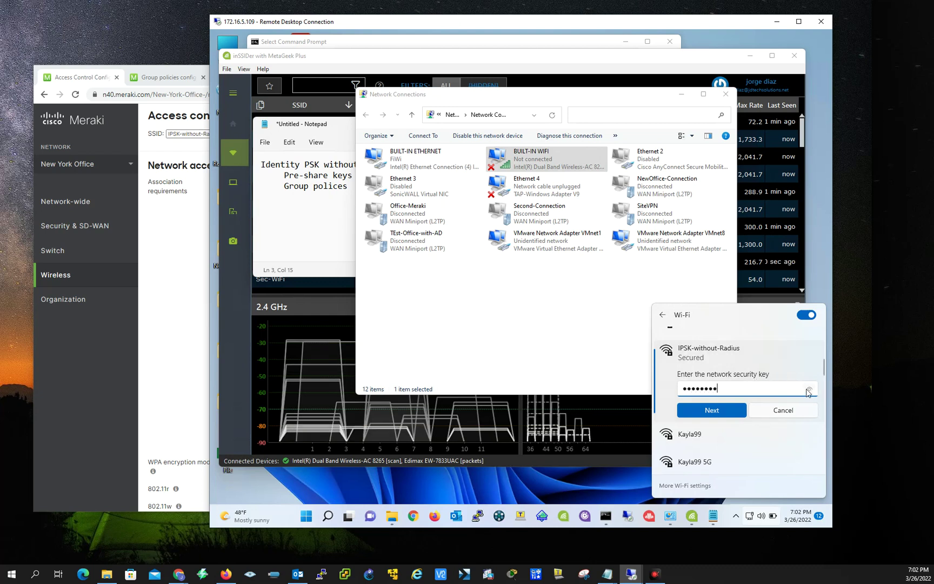
Check the key against the dashboard, reveal and mask it, then submit and close the list.
{"action": "left_click", "coordinate": [206, 332]}
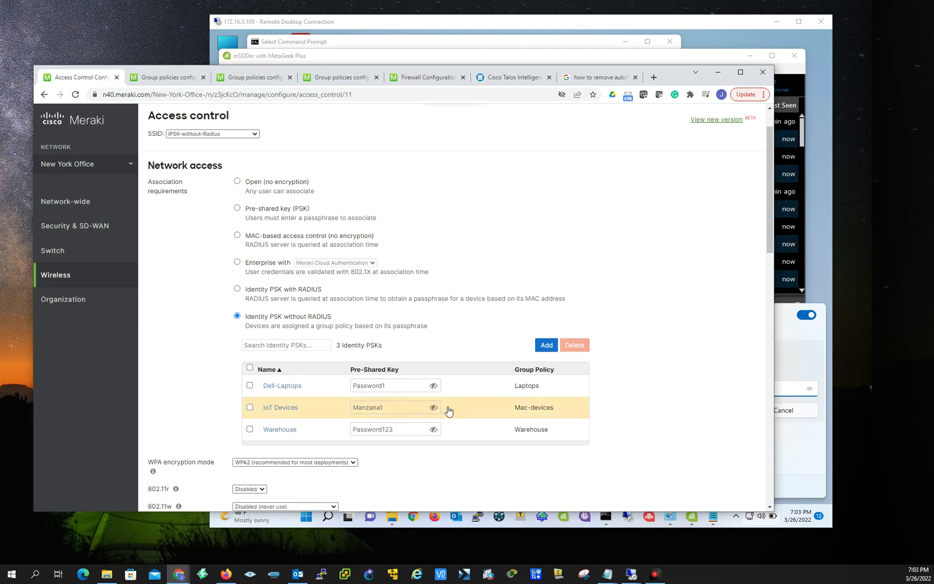
{"action": "left_click", "coordinate": [798, 359]}
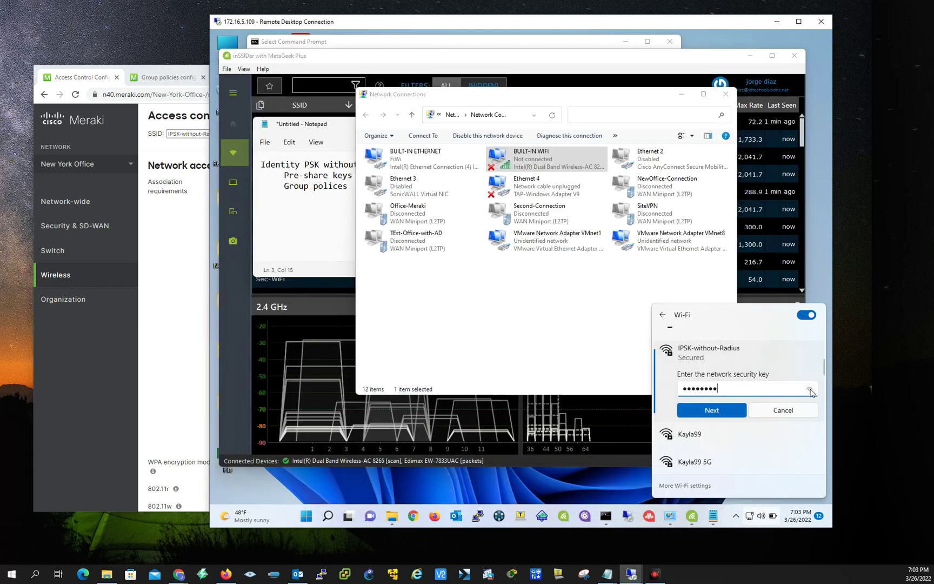
{"action": "left_click", "coordinate": [810, 390]}
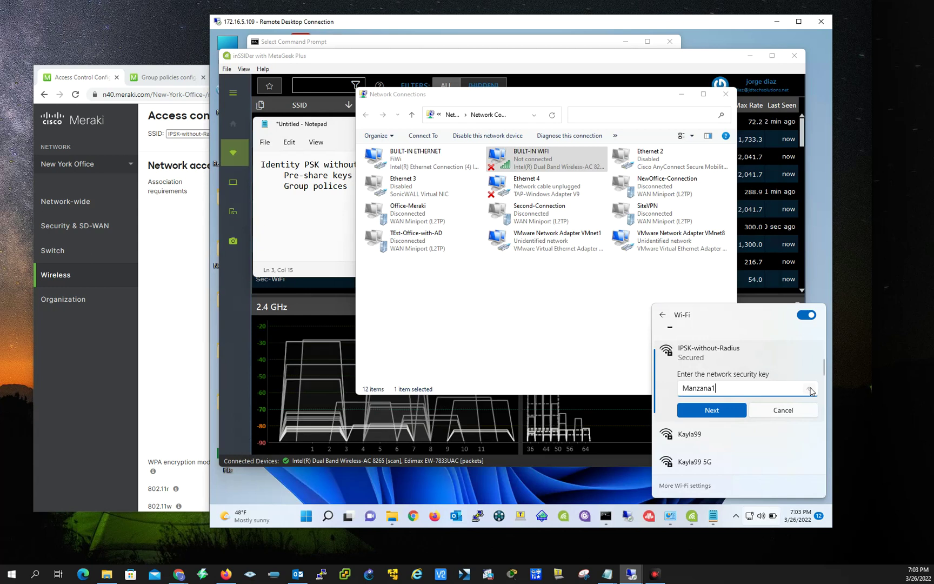
{"action": "left_click", "coordinate": [810, 390]}
{"action": "left_click", "coordinate": [704, 411]}
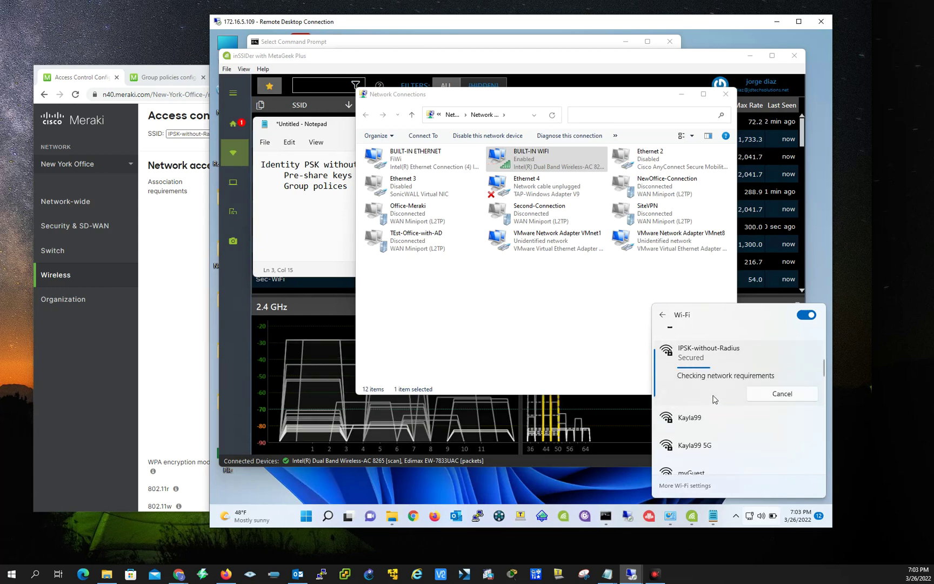
{"action": "left_click", "coordinate": [527, 334]}
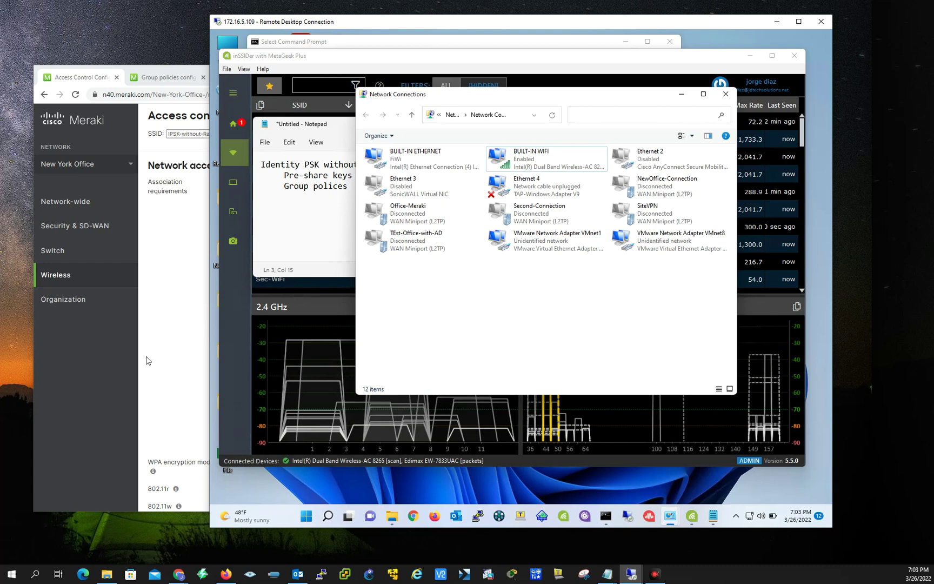
Bring the dashboard forward, review the Access control page, and switch to a group policy tab.
{"action": "left_click", "coordinate": [156, 387]}
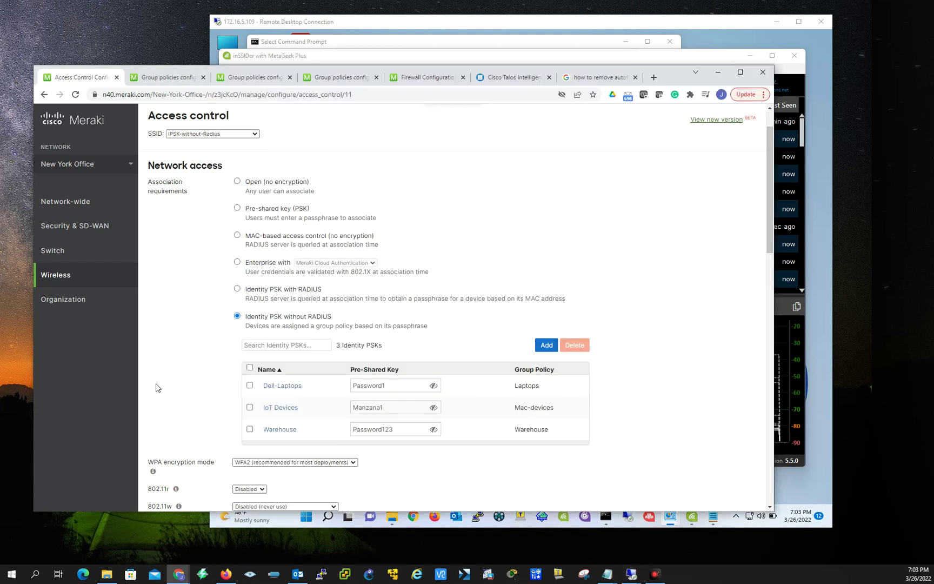
{"action": "scroll", "coordinate": [172, 375], "scroll_direction": "down", "scroll_amount": 7}
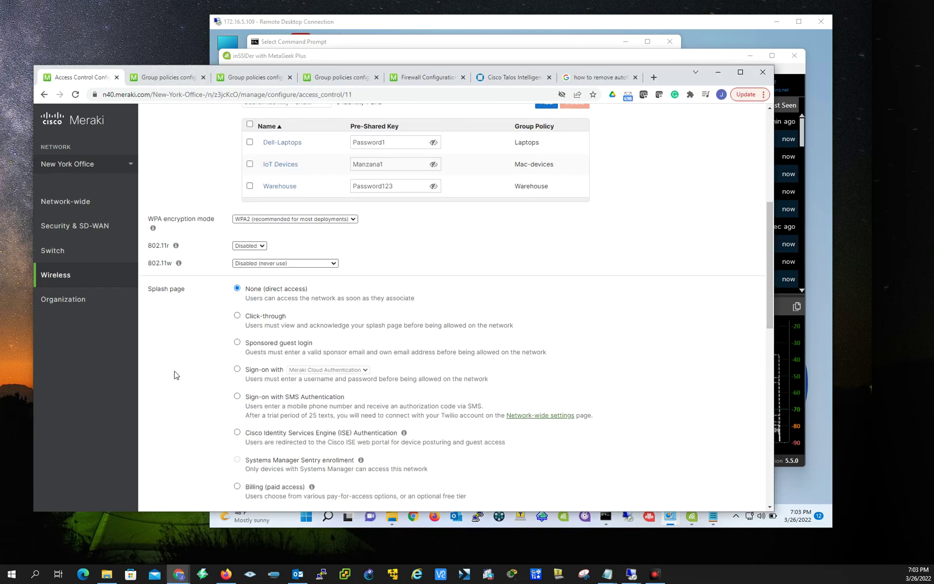
{"action": "scroll", "coordinate": [201, 360], "scroll_direction": "down", "scroll_amount": 4}
{"action": "scroll", "coordinate": [202, 359], "scroll_direction": "up", "scroll_amount": 5}
{"action": "scroll", "coordinate": [203, 358], "scroll_direction": "down", "scroll_amount": 9}
{"action": "scroll", "coordinate": [202, 358], "scroll_direction": "up", "scroll_amount": 10}
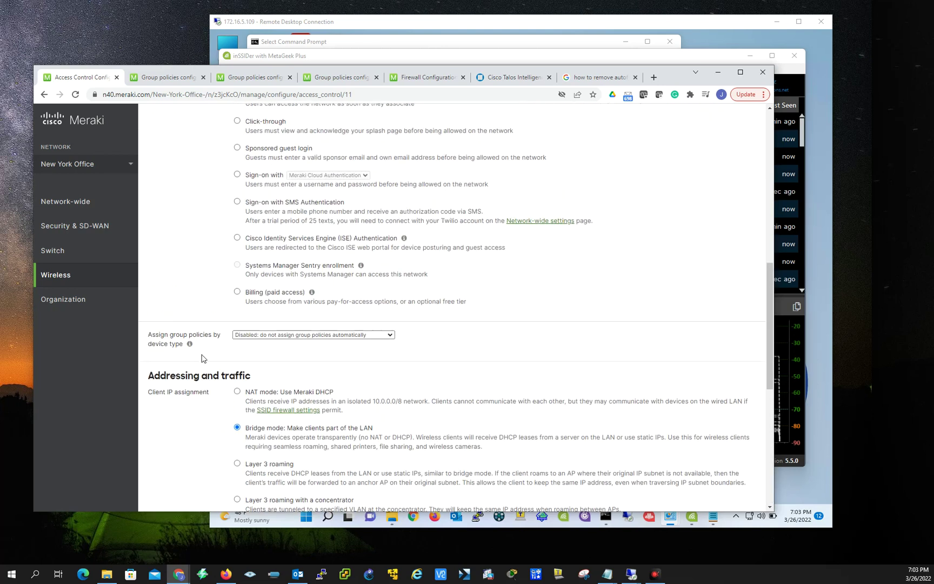
{"action": "scroll", "coordinate": [203, 359], "scroll_direction": "up", "scroll_amount": 1}
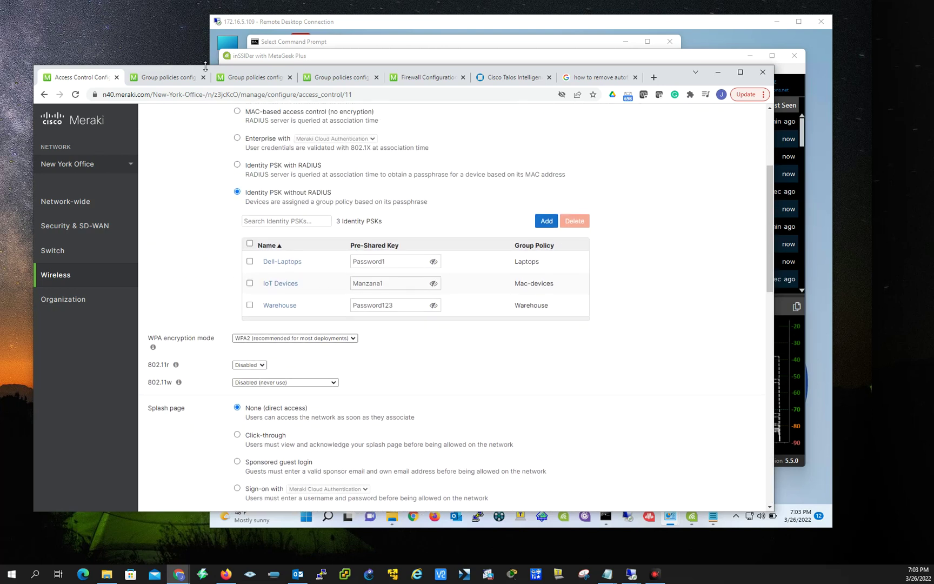
{"action": "left_click", "coordinate": [172, 78]}
{"action": "scroll", "coordinate": [414, 300], "scroll_direction": "up", "scroll_amount": 2}
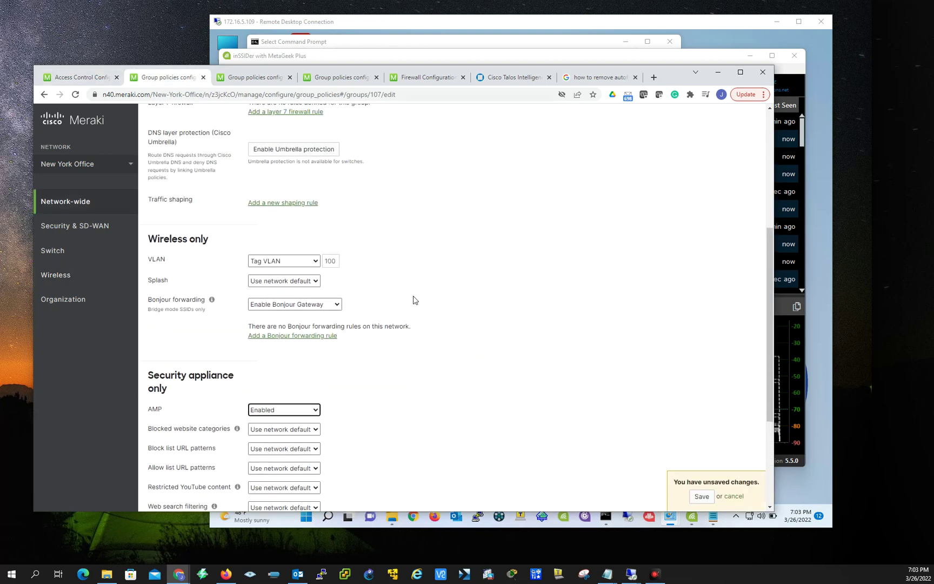
{"action": "scroll", "coordinate": [368, 282], "scroll_direction": "up", "scroll_amount": 2}
Compare the Mac-devices and Laptops tabs, ending on Mac-devices' Wireless only section with VLAN 70.
{"action": "left_click", "coordinate": [256, 78]}
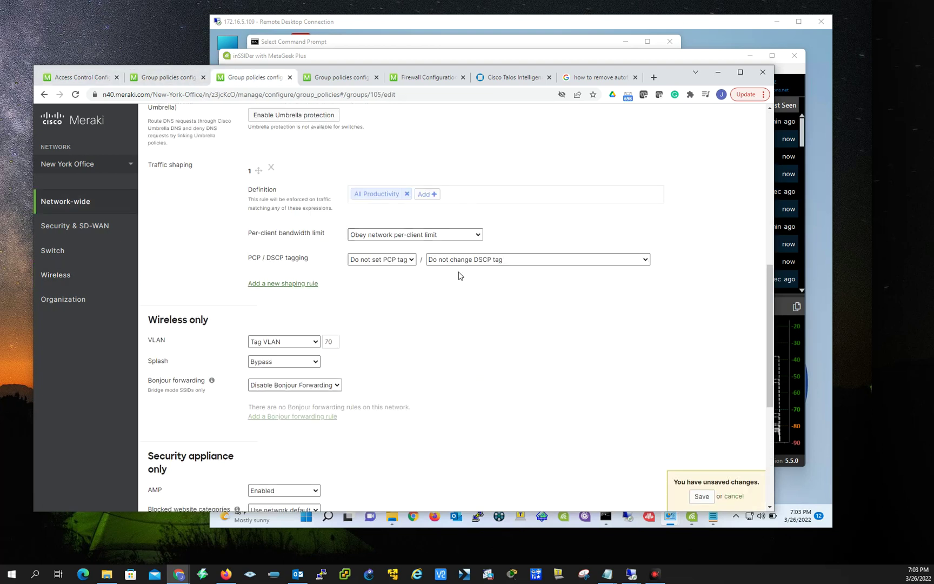
{"action": "scroll", "coordinate": [468, 294], "scroll_direction": "up", "scroll_amount": 6}
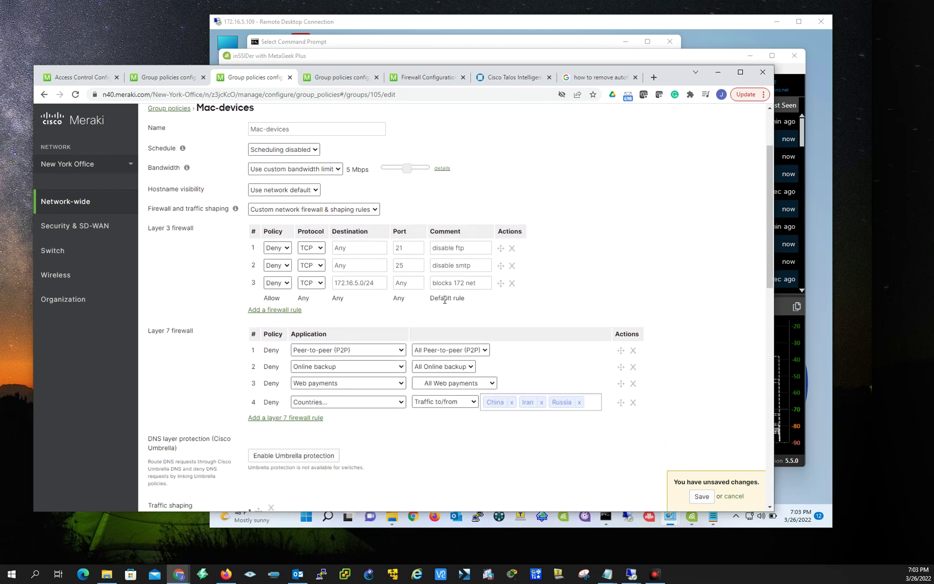
{"action": "left_click", "coordinate": [336, 77]}
{"action": "scroll", "coordinate": [367, 283], "scroll_direction": "up", "scroll_amount": 5}
{"action": "scroll", "coordinate": [367, 283], "scroll_direction": "up", "scroll_amount": 4}
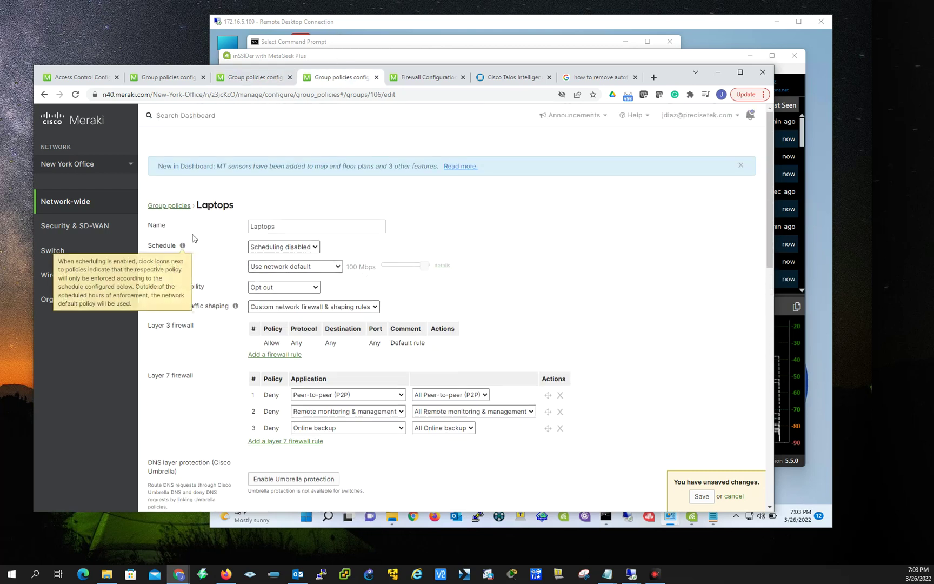
{"action": "left_click", "coordinate": [170, 206]}
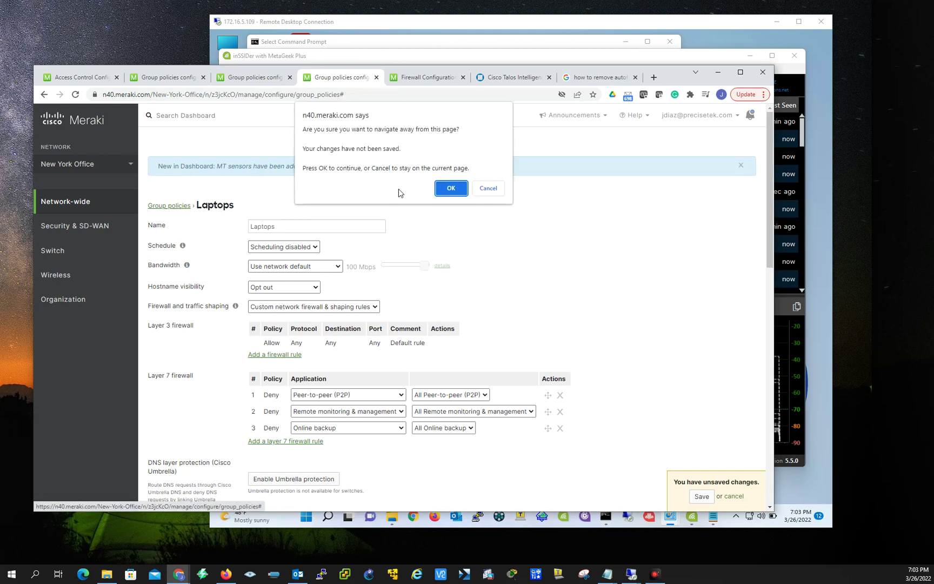
{"action": "left_click", "coordinate": [493, 188]}
{"action": "left_click", "coordinate": [250, 77]}
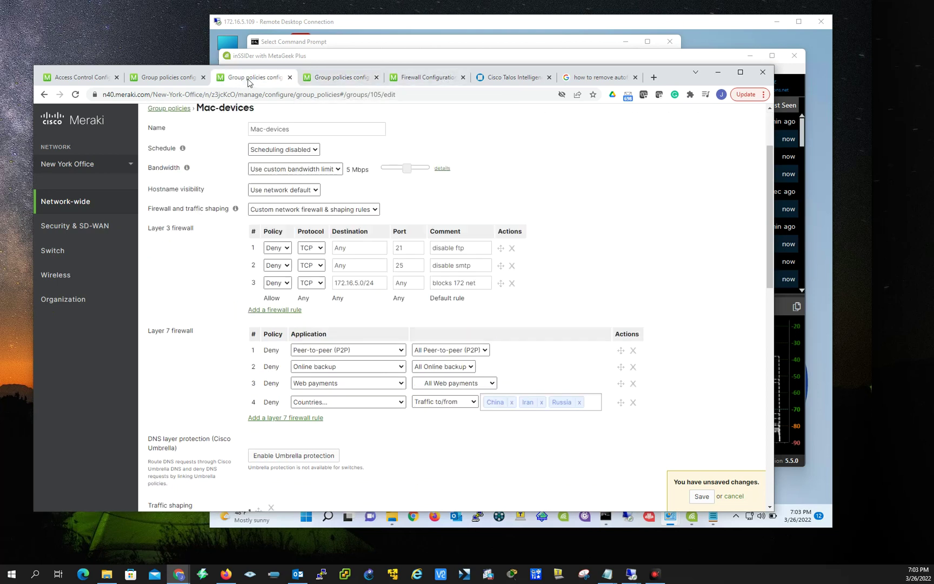
{"action": "scroll", "coordinate": [349, 302], "scroll_direction": "down", "scroll_amount": 9}
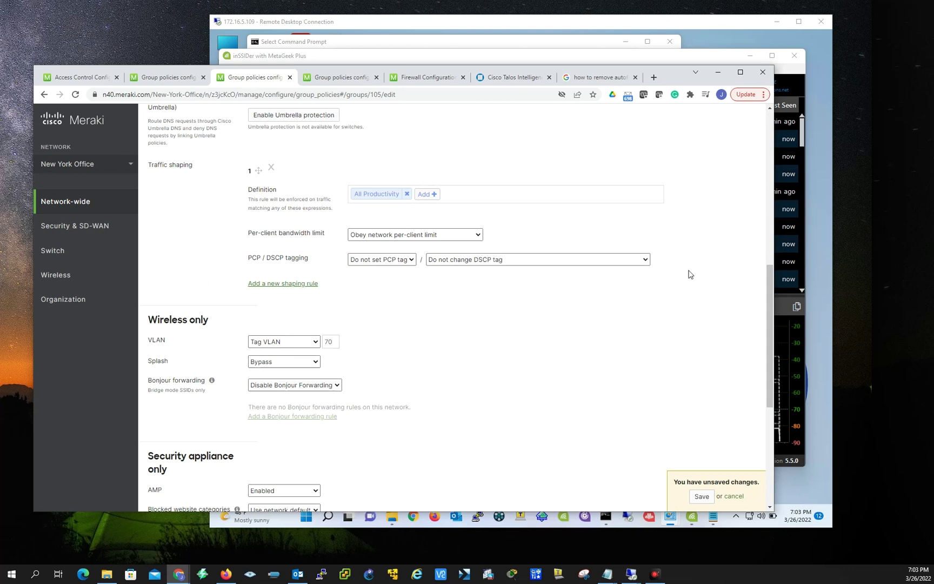
Check the BUILT-IN WIFI status details showing IPv4 address 172.16.70.3.
{"action": "left_click_drag", "start_coordinate": [678, 77], "coordinate": [663, 144]}
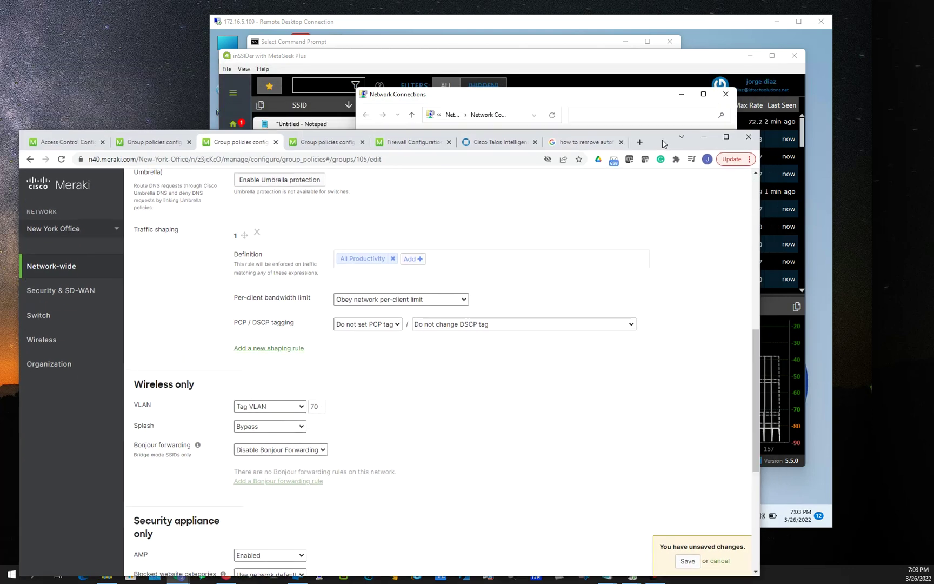
{"action": "left_click", "coordinate": [530, 91]}
{"action": "right_click", "coordinate": [523, 158]}
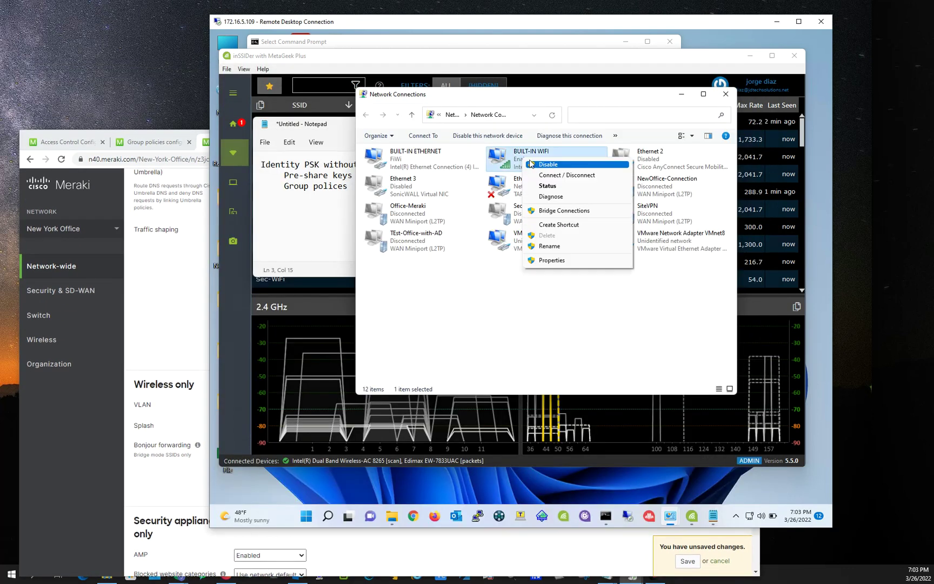
{"action": "left_click", "coordinate": [554, 187]}
{"action": "left_click", "coordinate": [470, 287]}
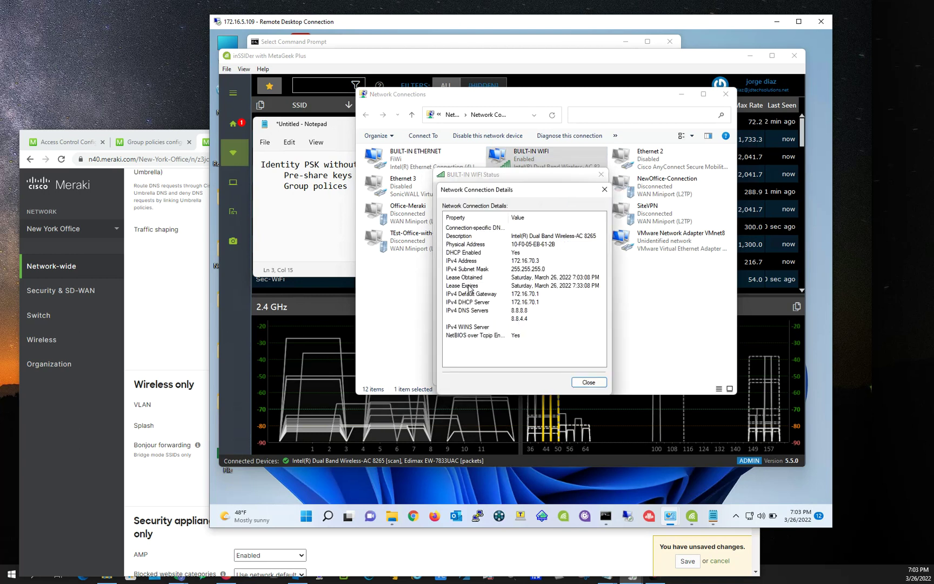
{"action": "left_click", "coordinate": [526, 261]}
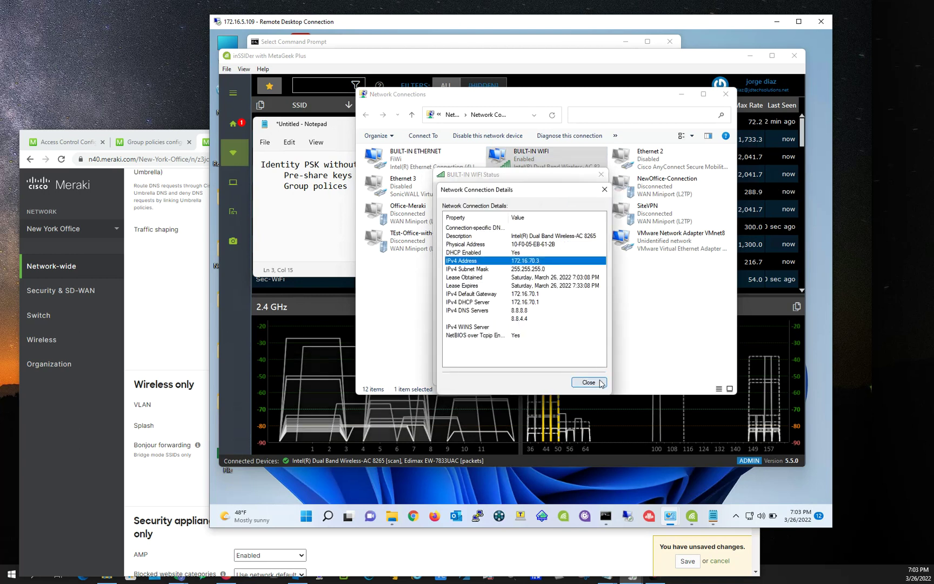
{"action": "left_click", "coordinate": [588, 383]}
{"action": "left_click", "coordinate": [586, 377]}
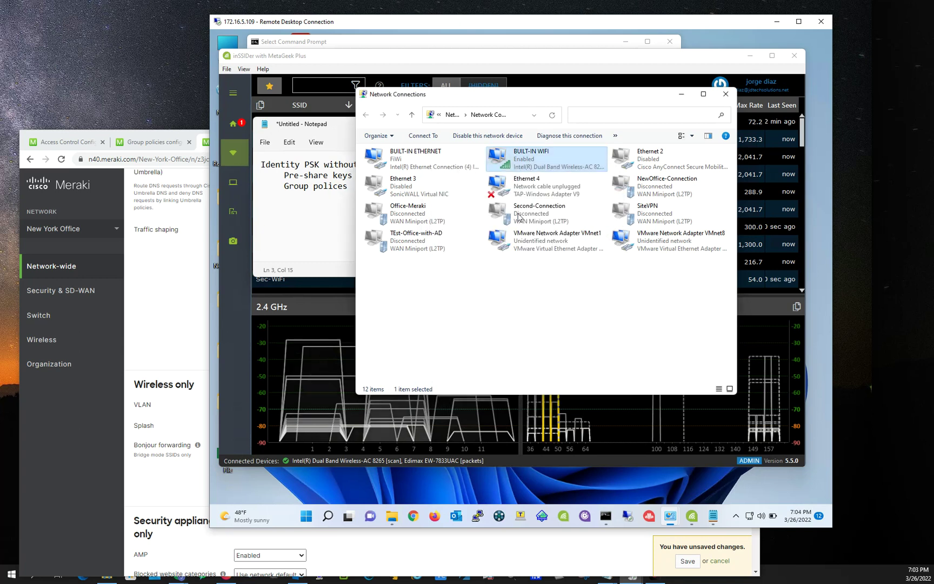
Disconnect the built-in Wi-Fi from IPSK-without-Radius and close the network list.
{"action": "right_click", "coordinate": [509, 163]}
{"action": "left_click", "coordinate": [546, 178]}
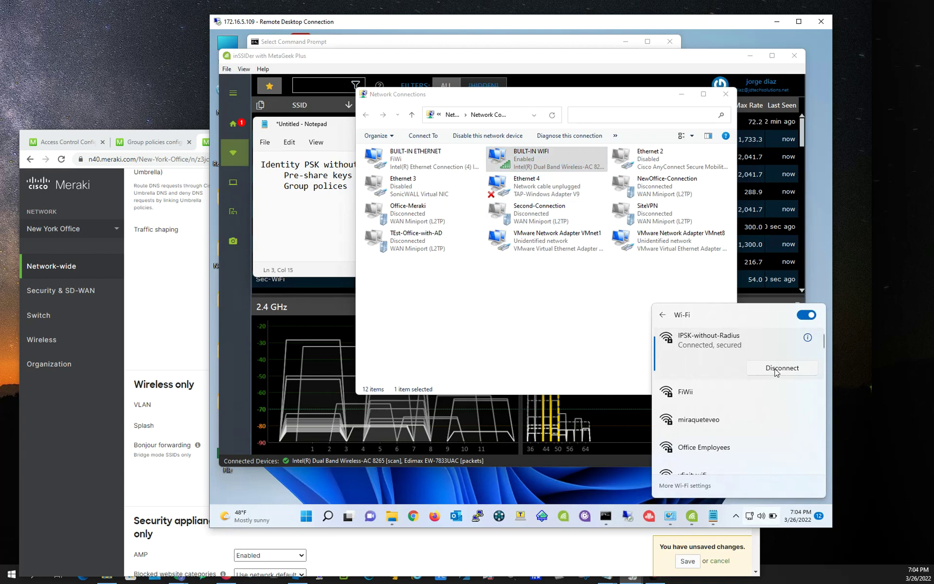
{"action": "left_click", "coordinate": [775, 372]}
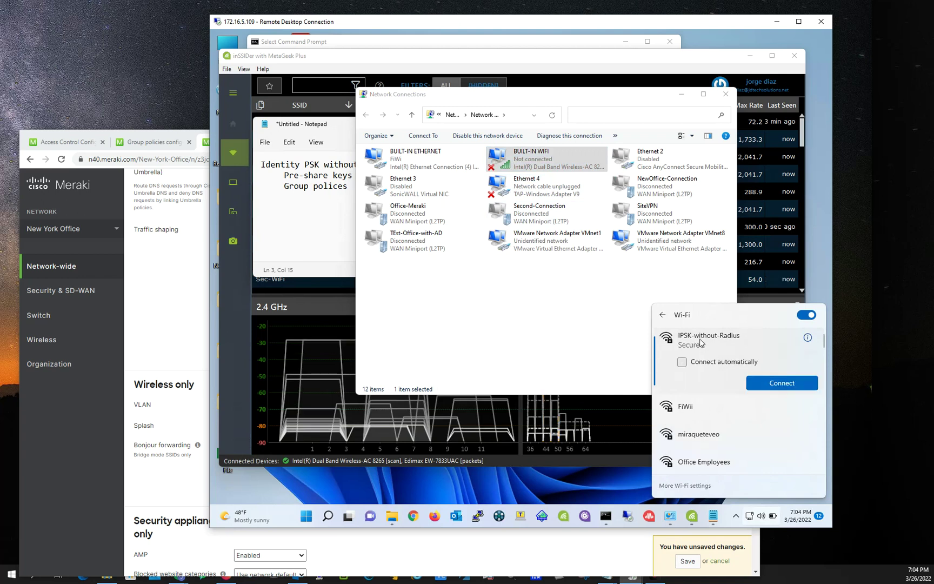
{"action": "right_click", "coordinate": [719, 349]}
{"action": "left_click", "coordinate": [717, 378]}
{"action": "left_click", "coordinate": [576, 351]}
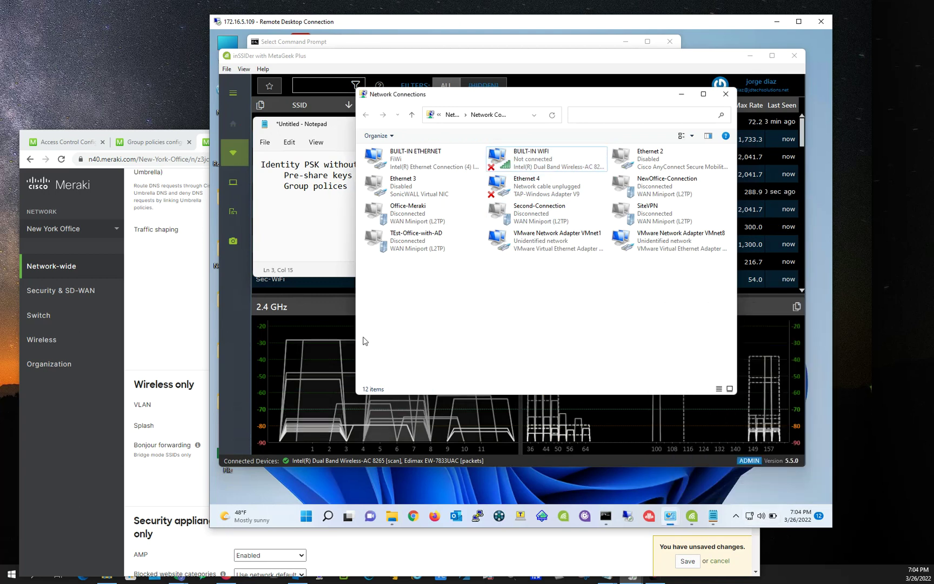
Go to the SSID's Access control settings and open then cancel the Dell-Laptops identity PSK.
{"action": "left_click", "coordinate": [88, 464]}
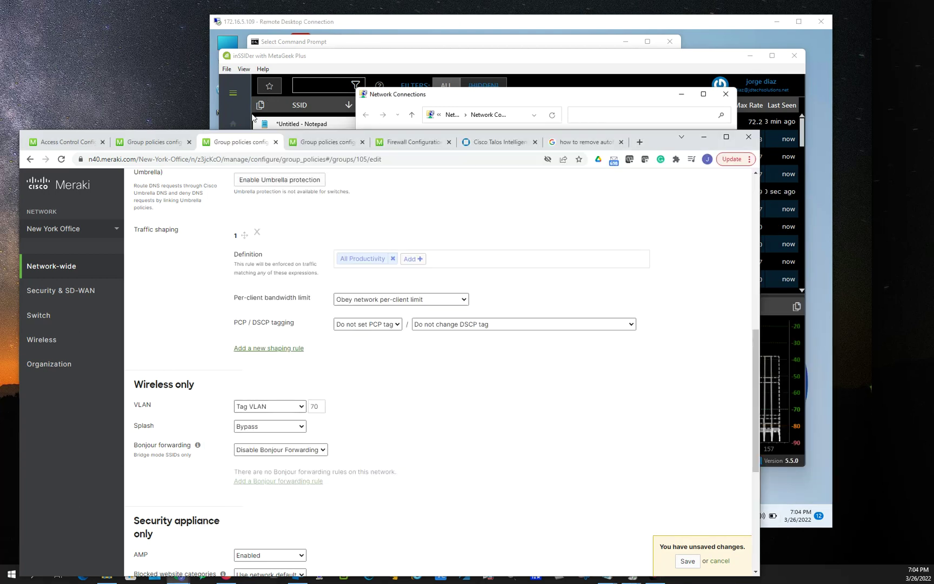
{"action": "scroll", "coordinate": [194, 277], "scroll_direction": "up", "scroll_amount": 4}
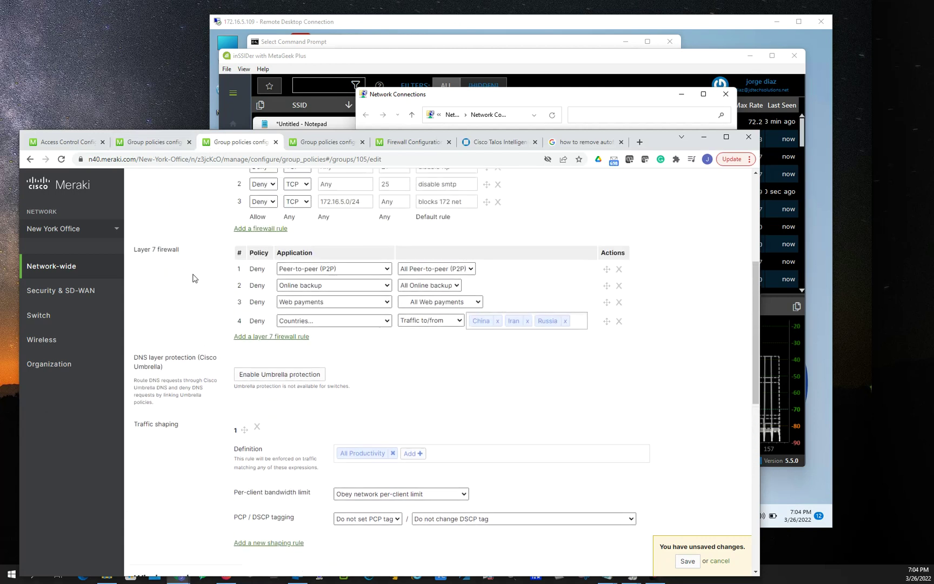
{"action": "left_click", "coordinate": [70, 142]}
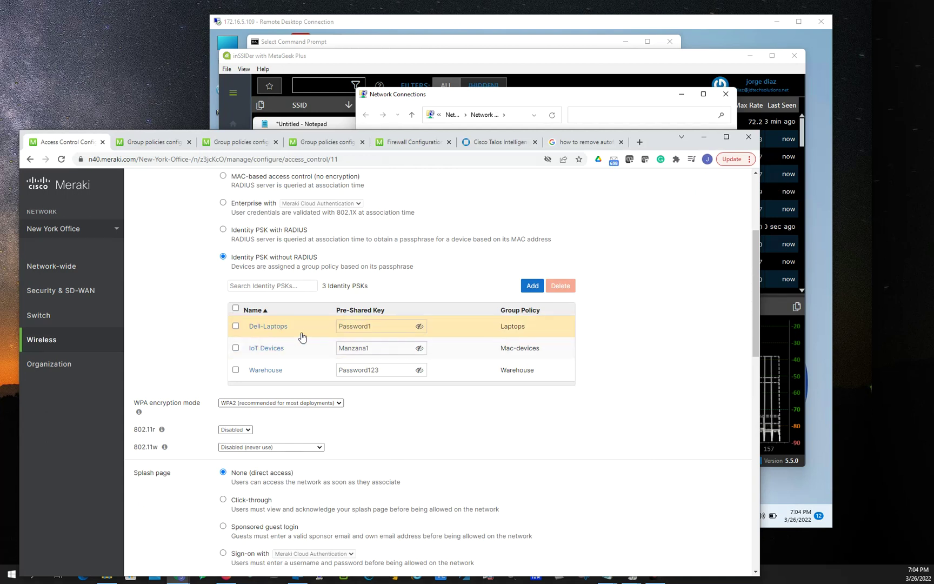
{"action": "left_click", "coordinate": [277, 326]}
{"action": "left_click", "coordinate": [448, 323]}
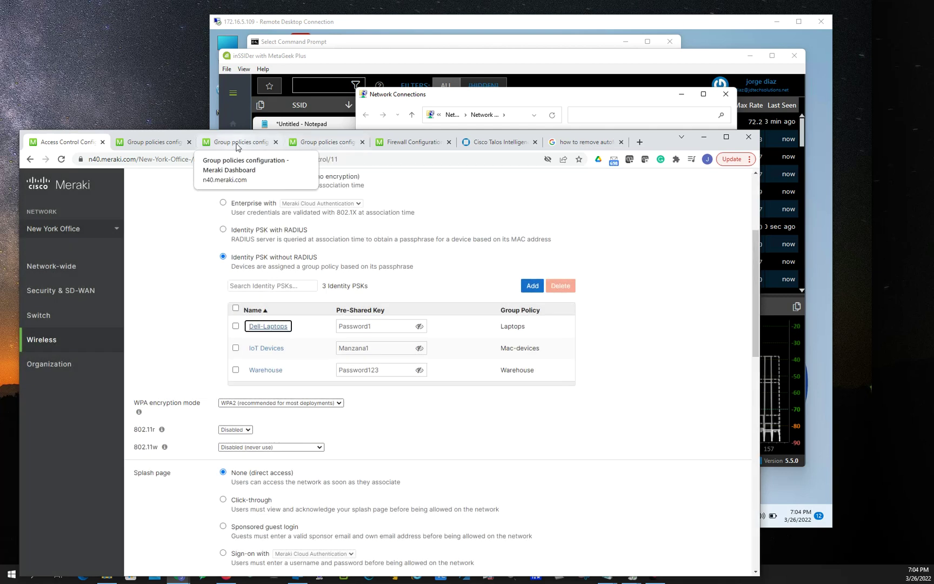
Check the Mac-devices, Warehouse and Laptops VLAN tags, then return to the Identity PSK list.
{"action": "left_click", "coordinate": [228, 145]}
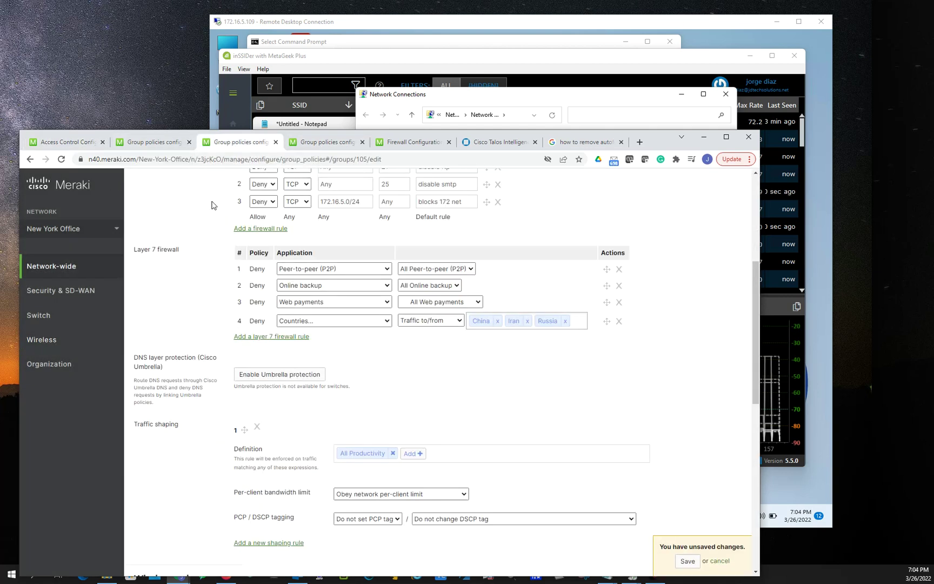
{"action": "scroll", "coordinate": [210, 231], "scroll_direction": "up", "scroll_amount": 5}
{"action": "left_click", "coordinate": [162, 143]}
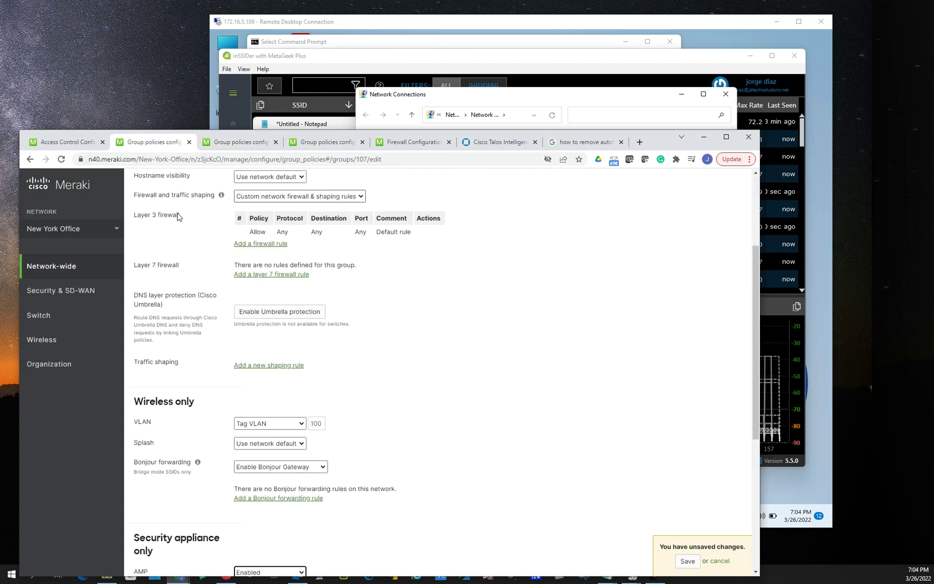
{"action": "scroll", "coordinate": [184, 244], "scroll_direction": "up", "scroll_amount": 3}
{"action": "left_click", "coordinate": [339, 143]}
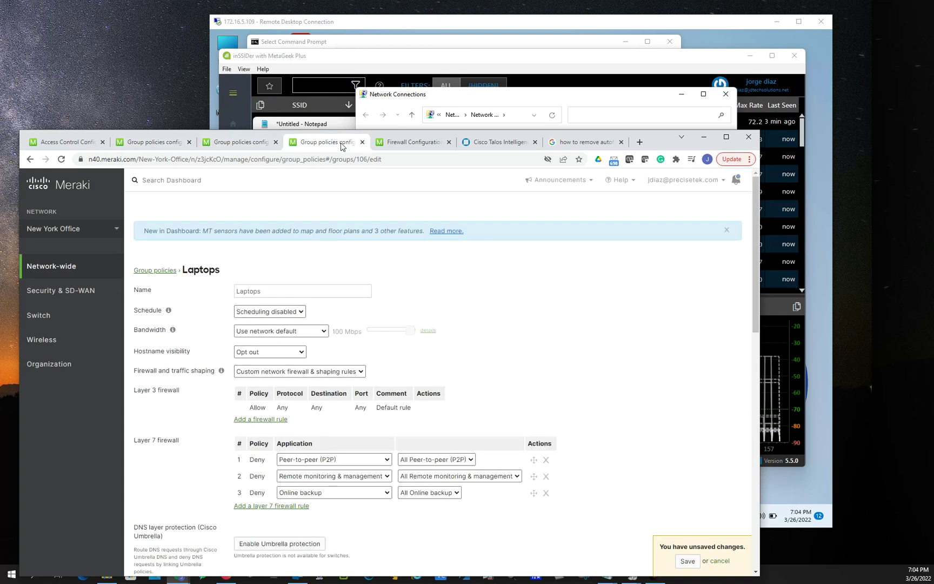
{"action": "left_click_drag", "start_coordinate": [182, 270], "coordinate": [217, 270]}
{"action": "scroll", "coordinate": [232, 327], "scroll_direction": "down", "scroll_amount": 10}
{"action": "scroll", "coordinate": [328, 352], "scroll_direction": "down", "scroll_amount": 2}
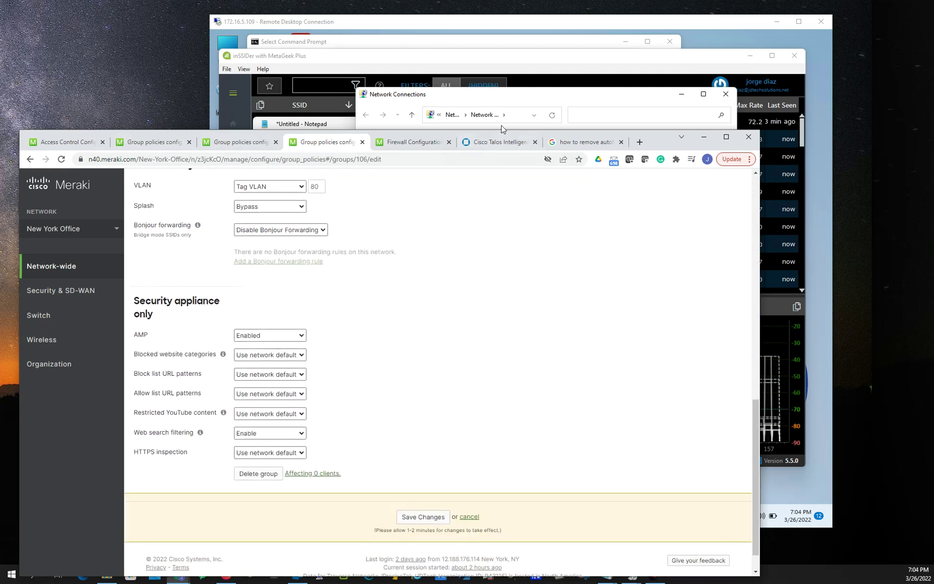
{"action": "left_click", "coordinate": [78, 145]}
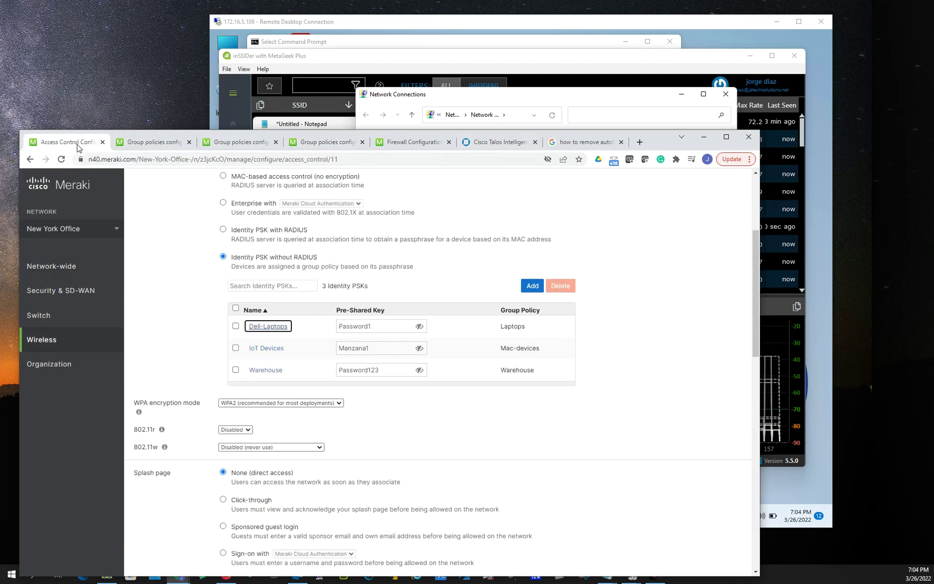
Connect the built-in Wi-Fi adapter to IPSK-without-Radius, entering its network security key.
{"action": "left_click", "coordinate": [523, 95]}
{"action": "right_click", "coordinate": [521, 161]}
{"action": "left_click", "coordinate": [567, 181]}
{"action": "scroll", "coordinate": [707, 414], "scroll_direction": "down", "scroll_amount": 3}
{"action": "left_click", "coordinate": [713, 402]}
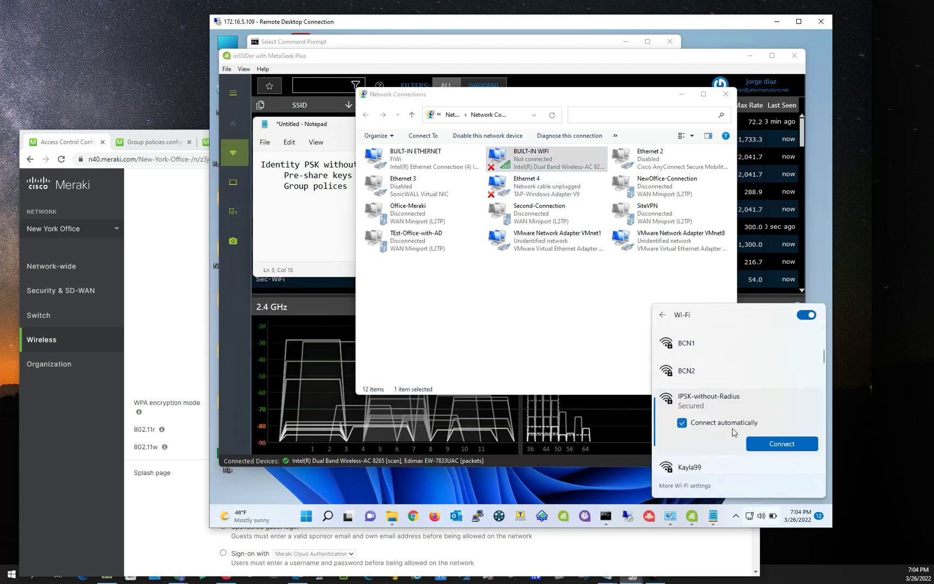
{"action": "left_click", "coordinate": [749, 443]}
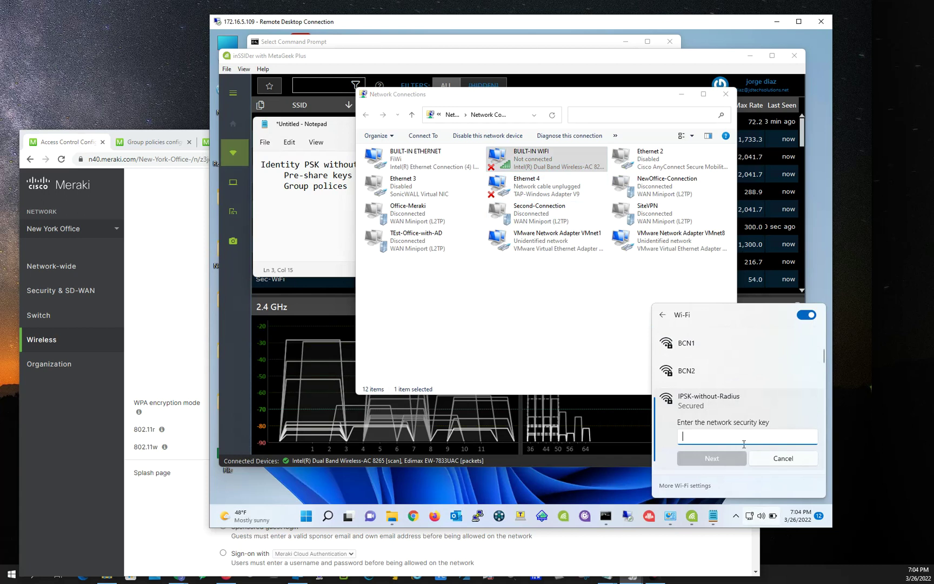
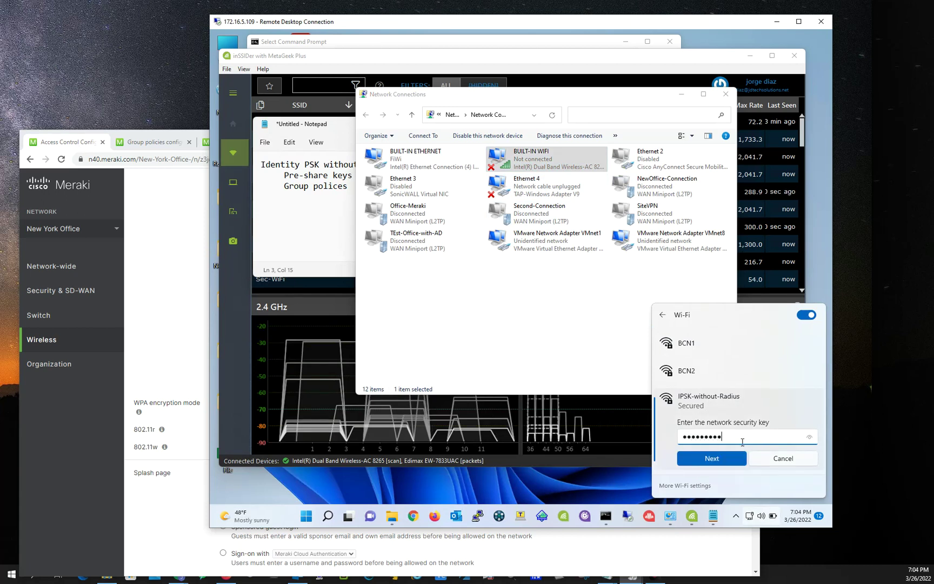
{"action": "key", "text": "Return"}
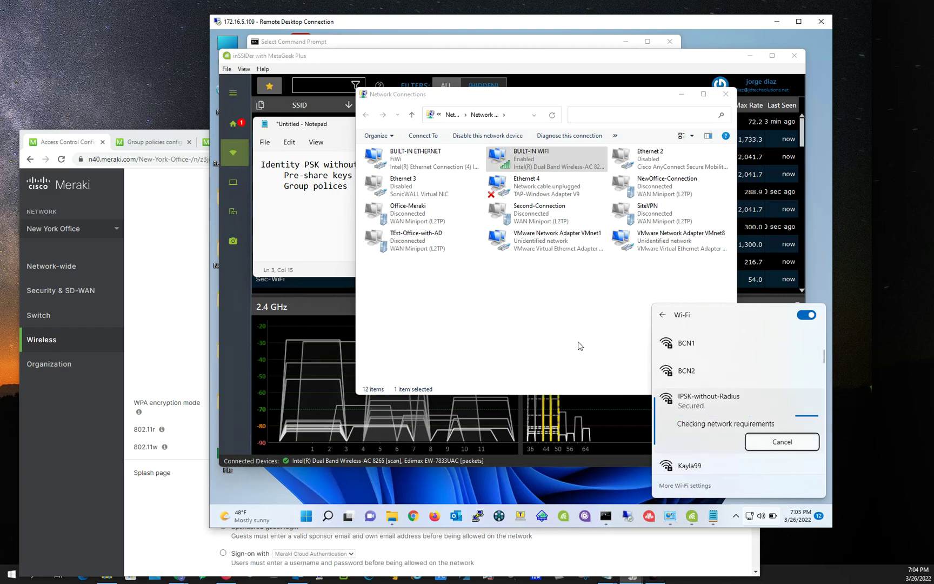
{"action": "left_click", "coordinate": [548, 363]}
Check the built-in Wi-Fi connection details to confirm IPv4 address 172.16.80.3.
{"action": "right_click", "coordinate": [522, 171]}
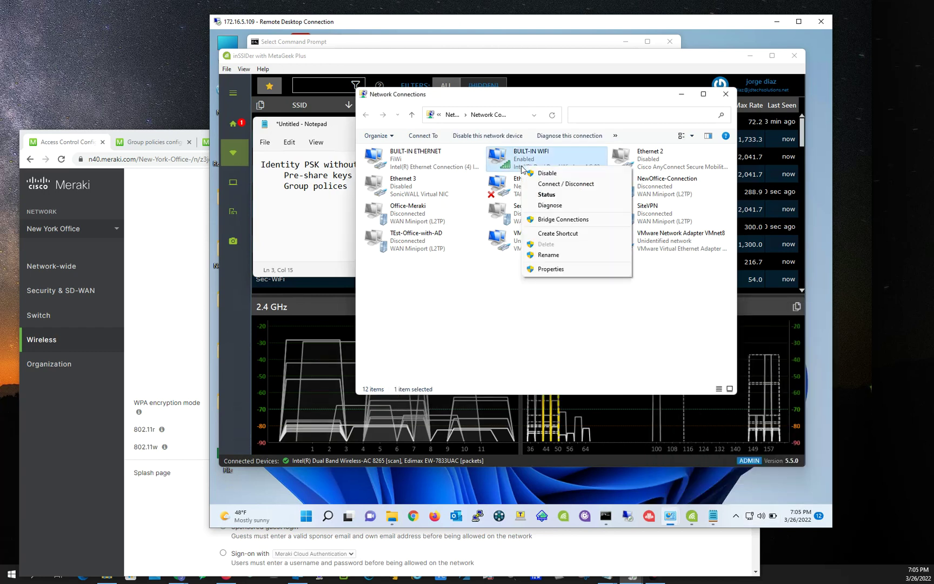
{"action": "left_click", "coordinate": [543, 195]}
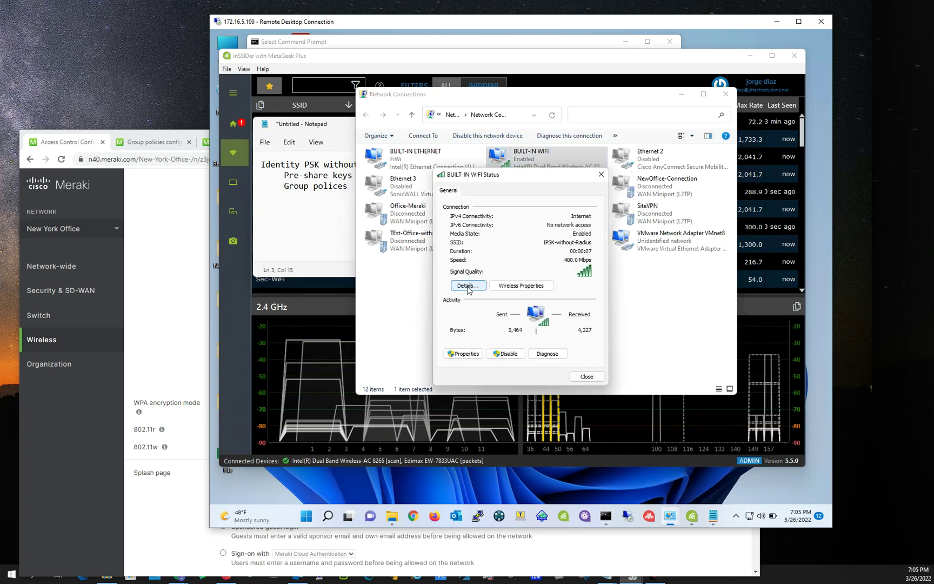
{"action": "left_click", "coordinate": [468, 286]}
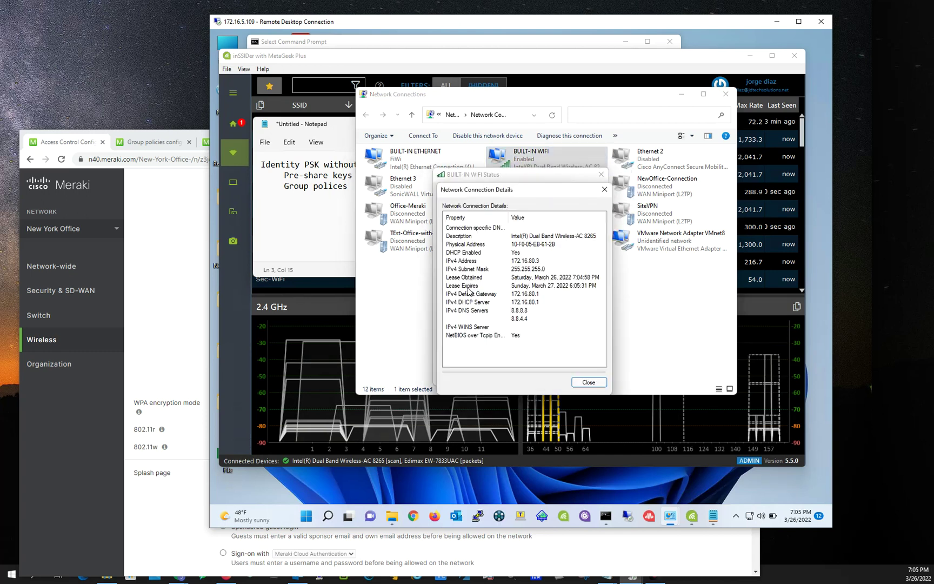
{"action": "left_click", "coordinate": [527, 262]}
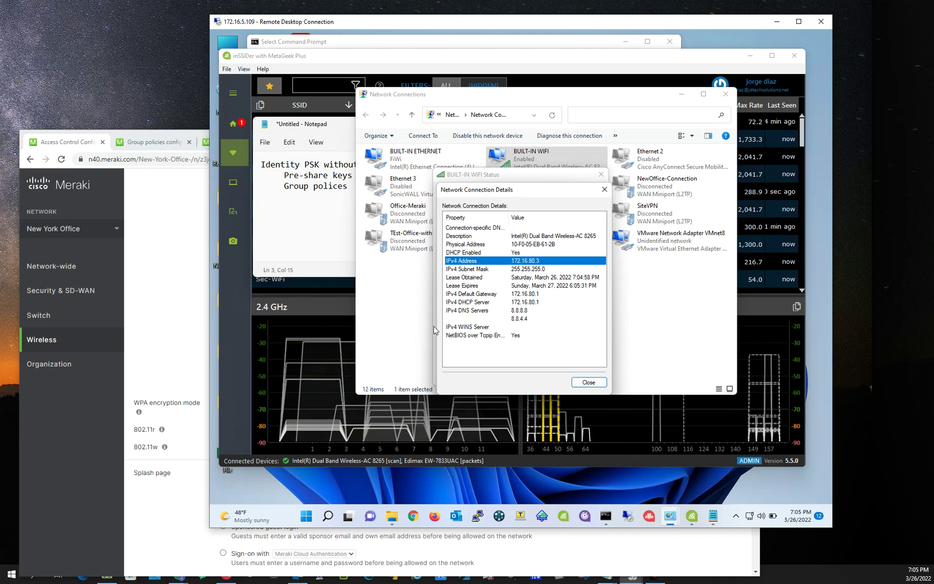
{"action": "left_click", "coordinate": [173, 512]}
{"action": "scroll", "coordinate": [471, 437], "scroll_direction": "down", "scroll_amount": 3}
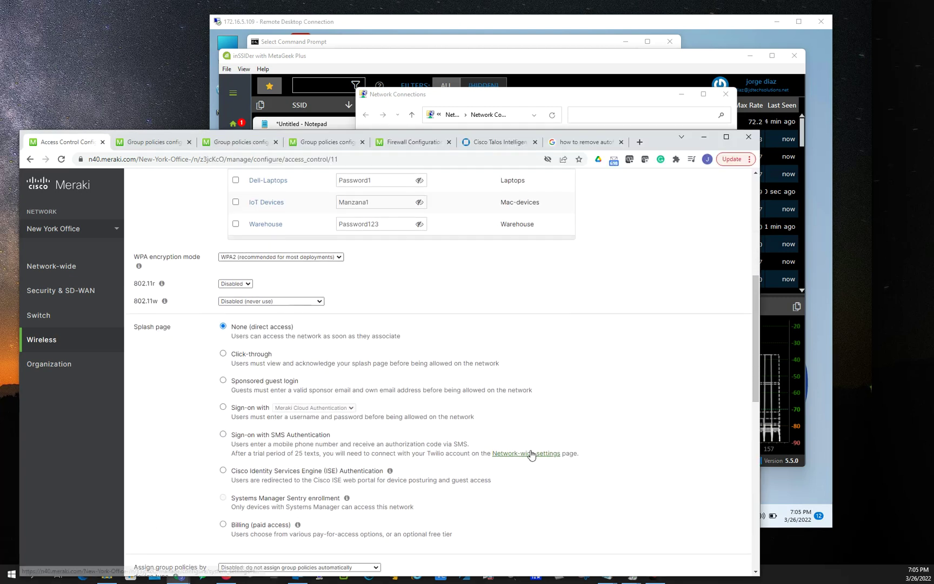
{"action": "scroll", "coordinate": [532, 452], "scroll_direction": "down", "scroll_amount": 3}
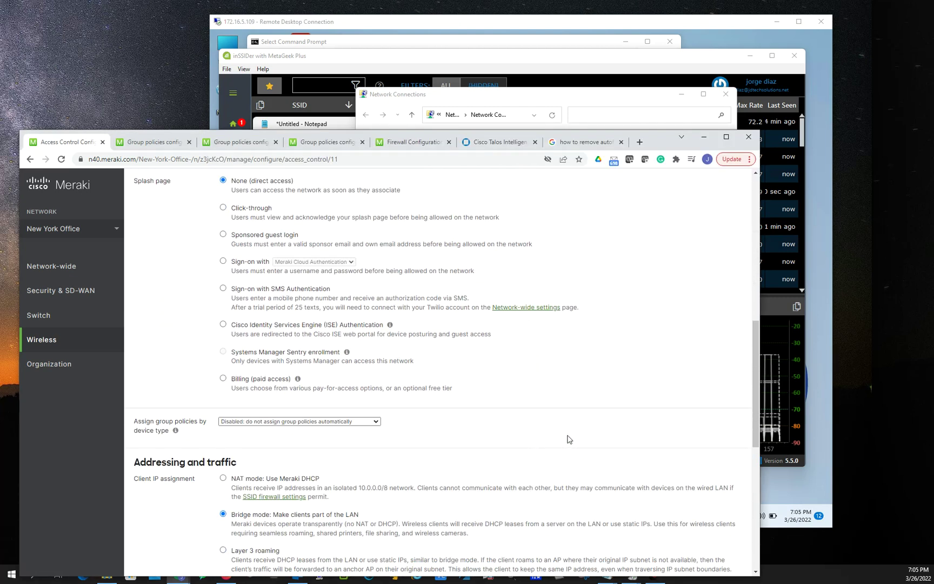
{"action": "scroll", "coordinate": [515, 452], "scroll_direction": "up", "scroll_amount": 10}
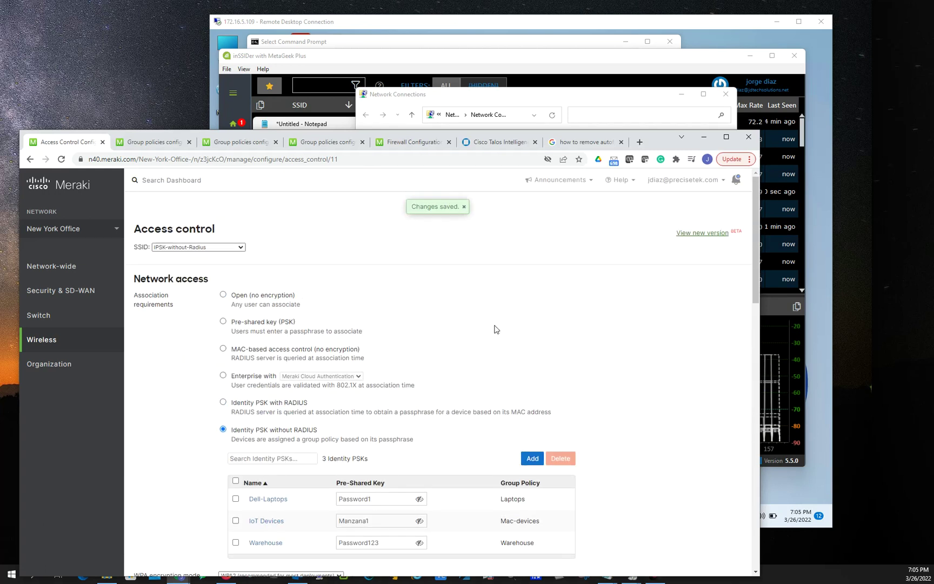
{"action": "left_click", "coordinate": [241, 142]}
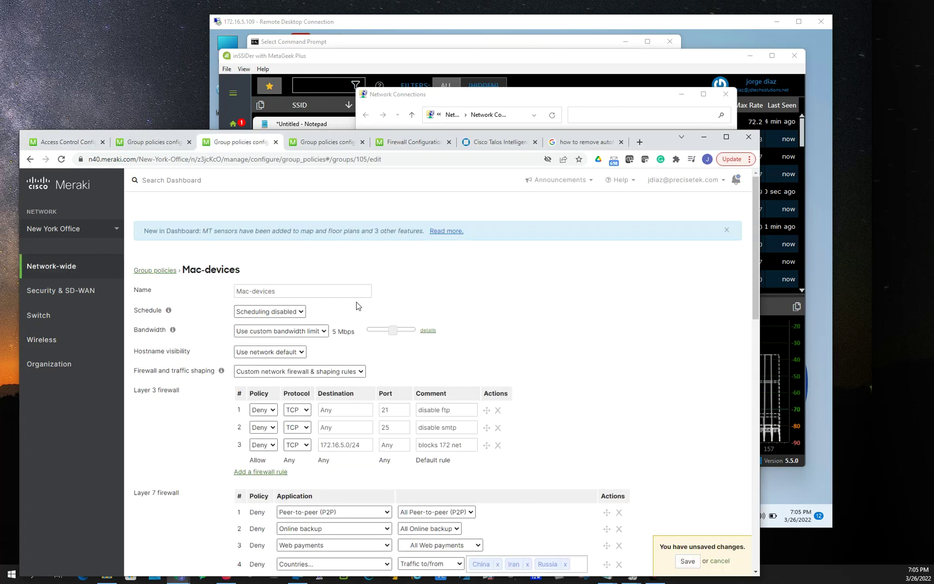
{"action": "left_click", "coordinate": [148, 149]}
{"action": "left_click", "coordinate": [336, 142]}
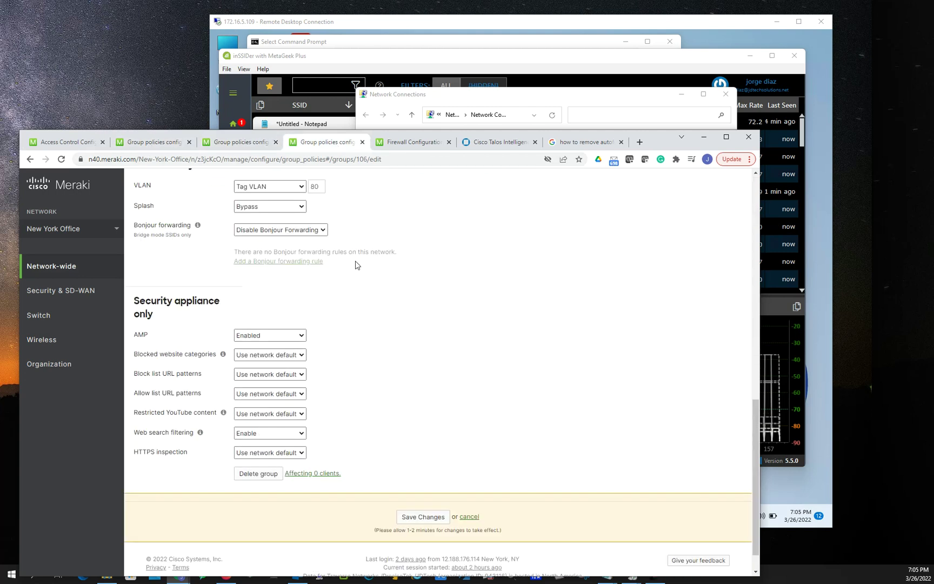
{"action": "scroll", "coordinate": [360, 266], "scroll_direction": "up", "scroll_amount": 10}
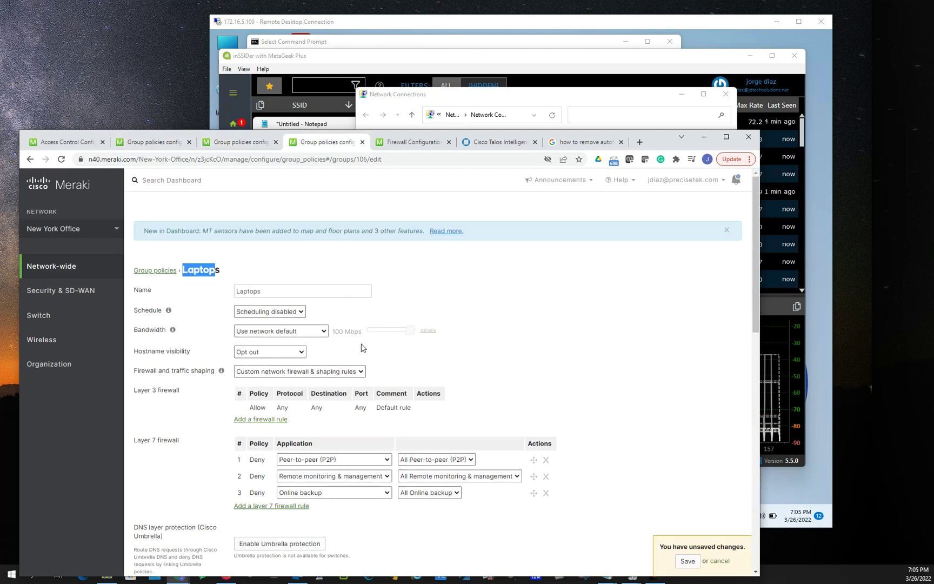
{"action": "scroll", "coordinate": [201, 380], "scroll_direction": "down", "scroll_amount": 2}
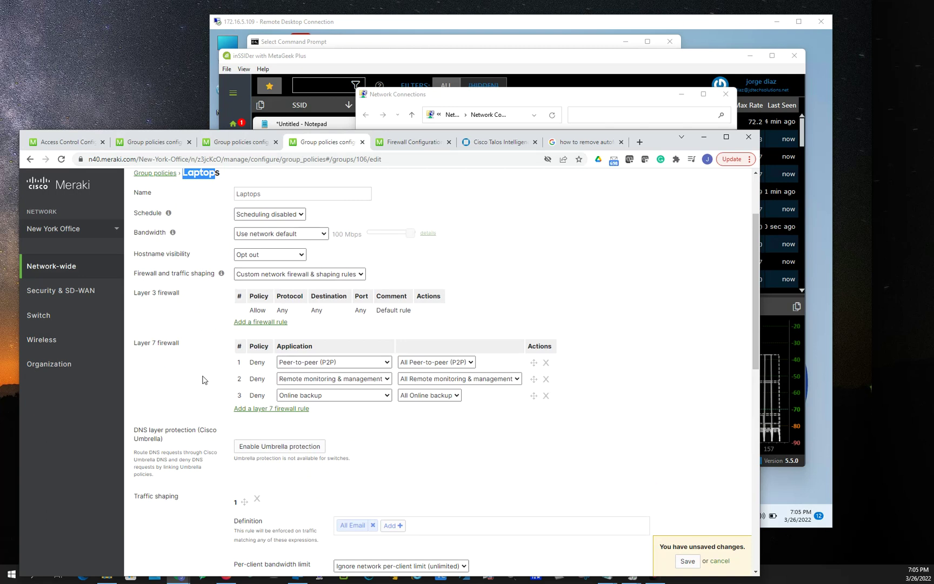
{"action": "scroll", "coordinate": [303, 389], "scroll_direction": "down", "scroll_amount": 9}
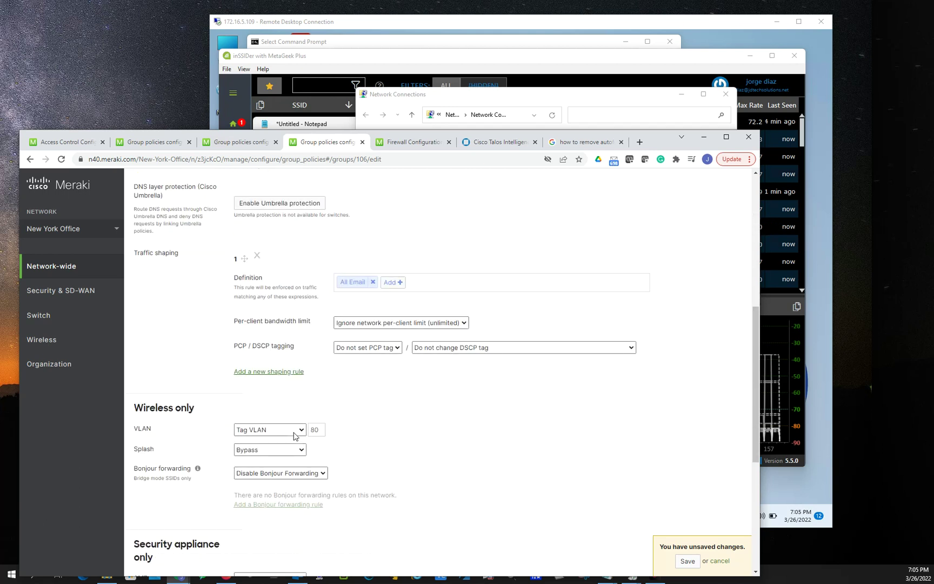
{"action": "scroll", "coordinate": [427, 417], "scroll_direction": "up", "scroll_amount": 2}
{"action": "scroll", "coordinate": [438, 411], "scroll_direction": "up", "scroll_amount": 2}
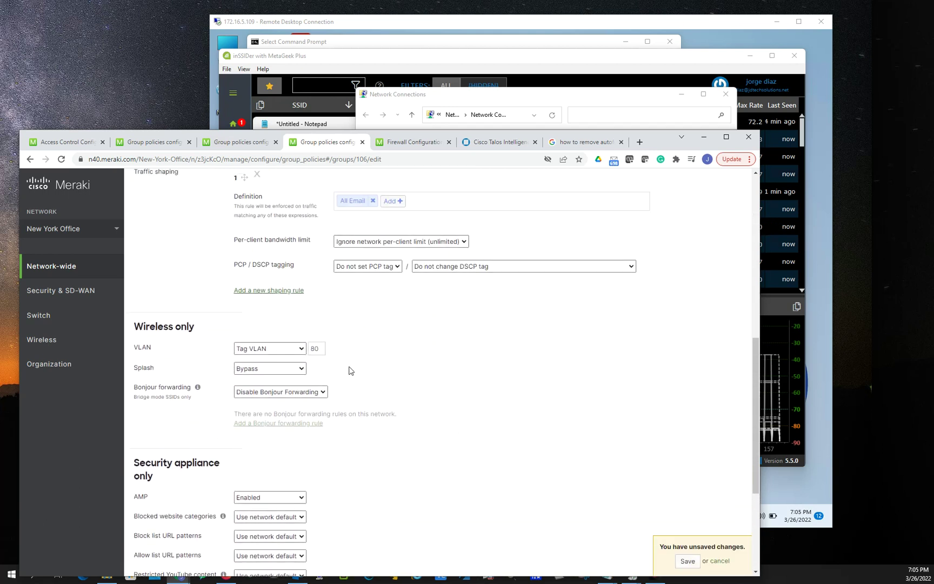
{"action": "left_click", "coordinate": [58, 144]}
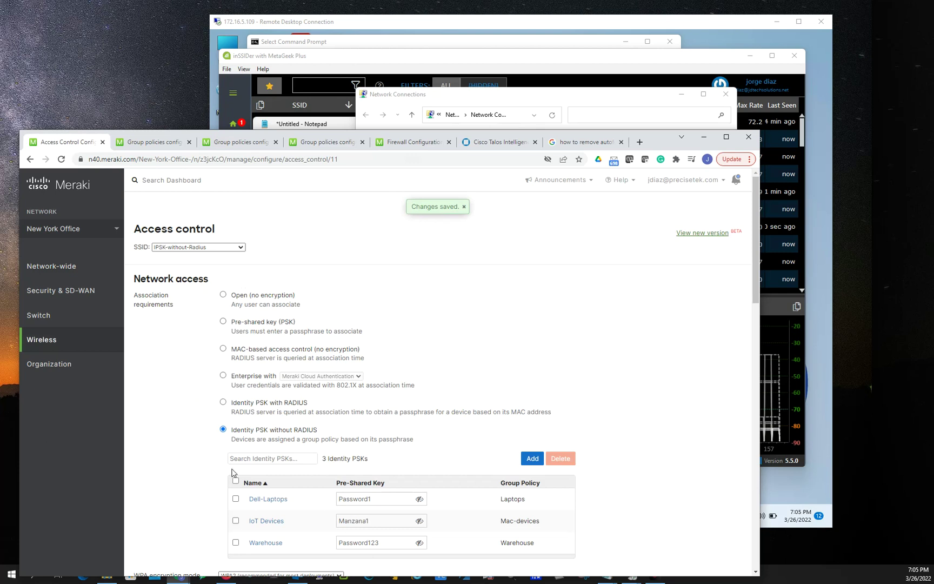
{"action": "scroll", "coordinate": [660, 443], "scroll_direction": "down", "scroll_amount": 2}
{"action": "scroll", "coordinate": [661, 443], "scroll_direction": "down", "scroll_amount": 1}
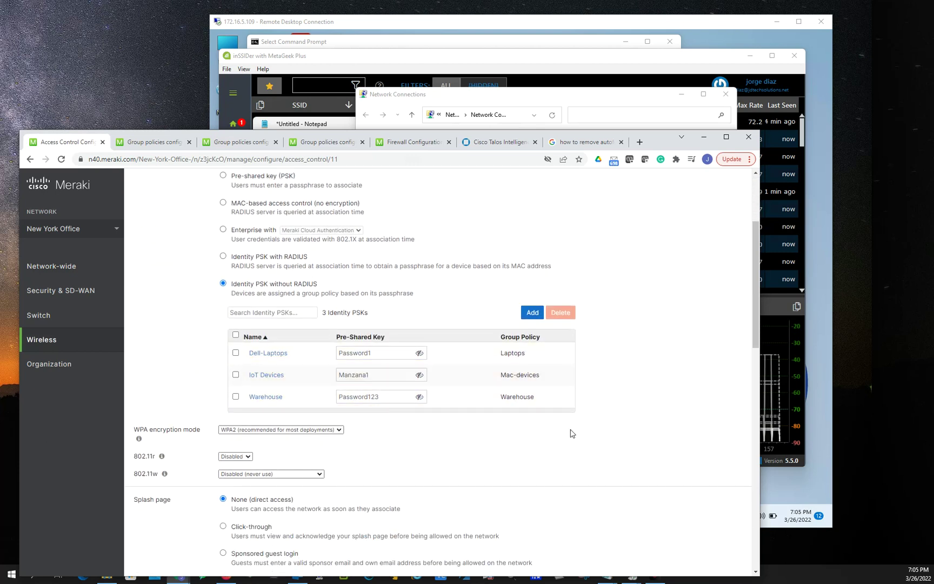